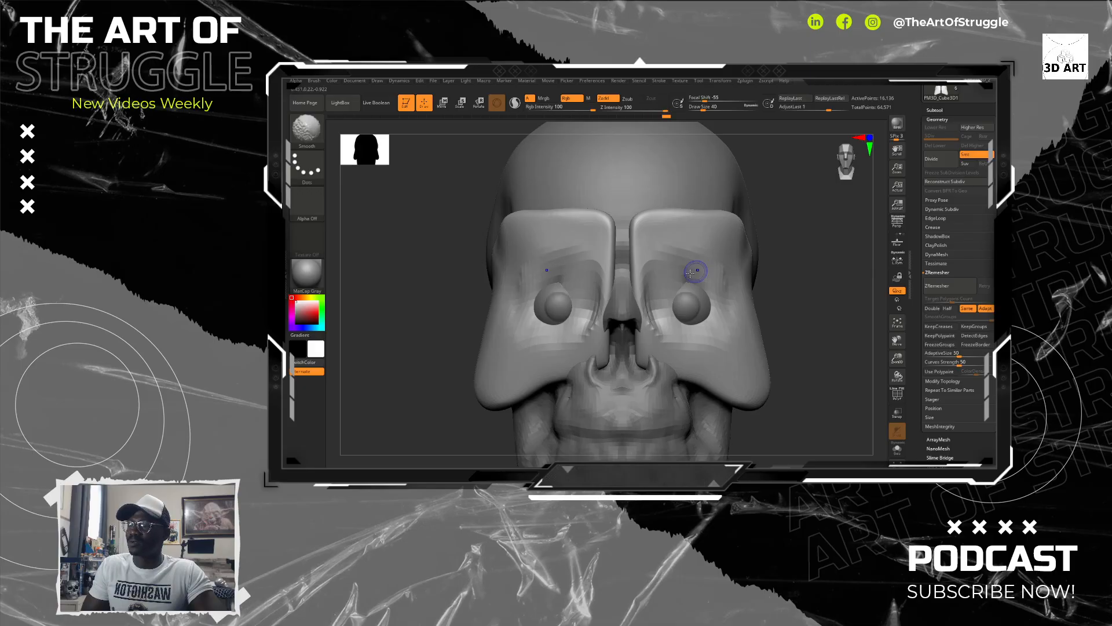
Step: Build up and smooth the flesh around the eyeballs on the mask mesh with the Smooth and ClayBuildup brushes
mouse_move(669, 280)
mouse_down()
mouse_move(690, 276)
mouse_move(722, 309)
mouse_move(695, 271)
mouse_move(718, 297)
mouse_move(667, 293)
mouse_move(683, 273)
mouse_move(720, 299)
mouse_move(702, 325)
mouse_move(664, 295)
mouse_move(664, 315)
mouse_move(680, 302)
mouse_move(666, 324)
mouse_move(674, 316)
mouse_move(695, 334)
mouse_move(667, 329)
mouse_move(674, 278)
mouse_move(663, 290)
mouse_move(689, 277)
mouse_move(677, 284)
mouse_move(708, 291)
mouse_move(670, 288)
mouse_move(708, 286)
mouse_move(672, 293)
mouse_move(709, 297)
mouse_move(689, 279)
mouse_move(721, 316)
mouse_move(678, 333)
mouse_move(710, 339)
mouse_move(718, 328)
mouse_move(684, 324)
mouse_move(718, 324)
mouse_move(719, 292)
mouse_move(720, 318)
mouse_move(675, 330)
mouse_move(666, 290)
mouse_move(713, 281)
mouse_up()
mouse_move(665, 334)
shift+mouse_down()
mouse_move(704, 325)
mouse_move(701, 348)
mouse_move(656, 313)
mouse_move(698, 341)
shift+mouse_up()
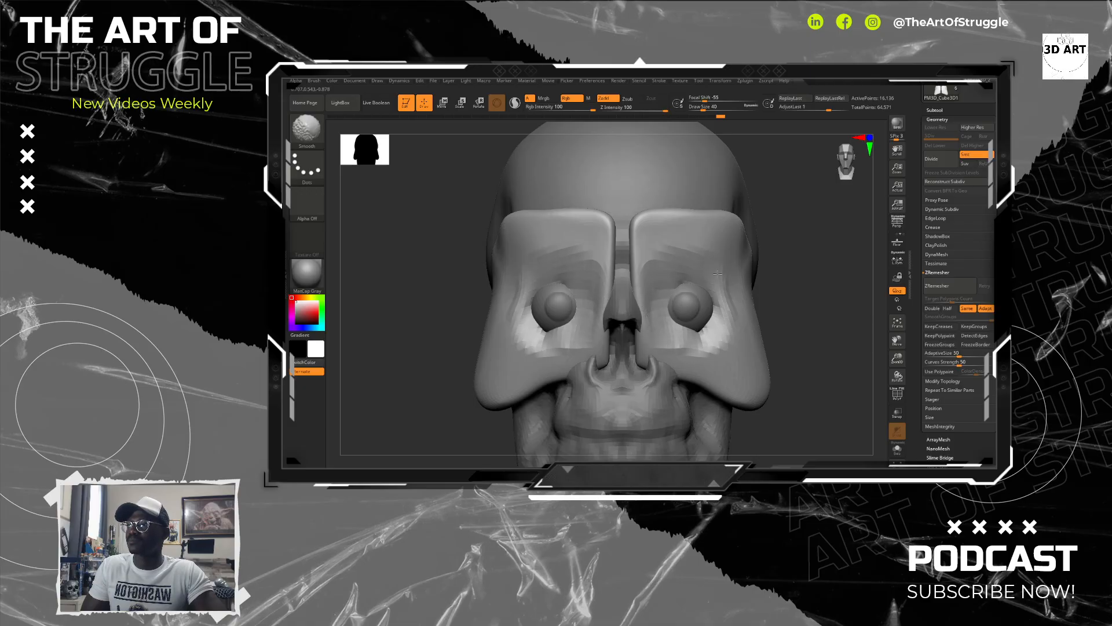
shift+drag(731, 323, 732, 333)
mouse_move(799, 290)
alt+mouse_down()
mouse_move(821, 352)
mouse_move(776, 348)
mouse_move(797, 342)
alt+mouse_up()
shift+drag(675, 313, 612, 325)
shift+drag(697, 256, 689, 322)
mouse_move(620, 234)
alt+mouse_down()
mouse_move(597, 327)
mouse_move(594, 243)
mouse_move(605, 316)
alt+mouse_up()
mouse_move(711, 313)
shift+mouse_down()
mouse_move(683, 374)
mouse_move(581, 186)
mouse_move(699, 200)
shift+mouse_up()
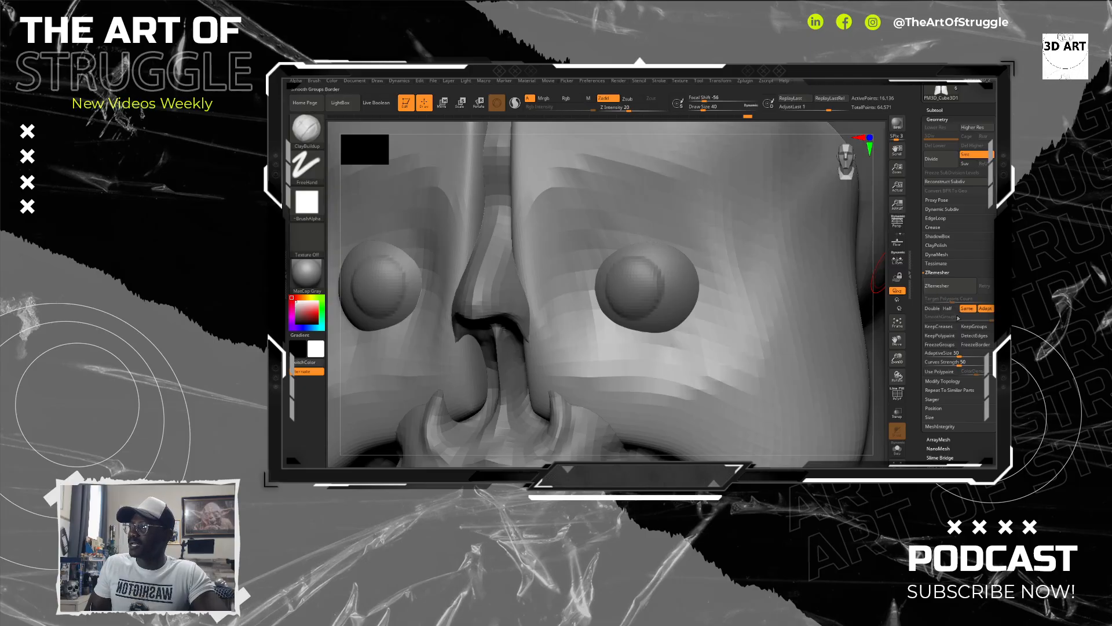
Step: Remesh the face mask with ZRemesher and check the new topology by briefly showing its polygon frame
click(942, 287)
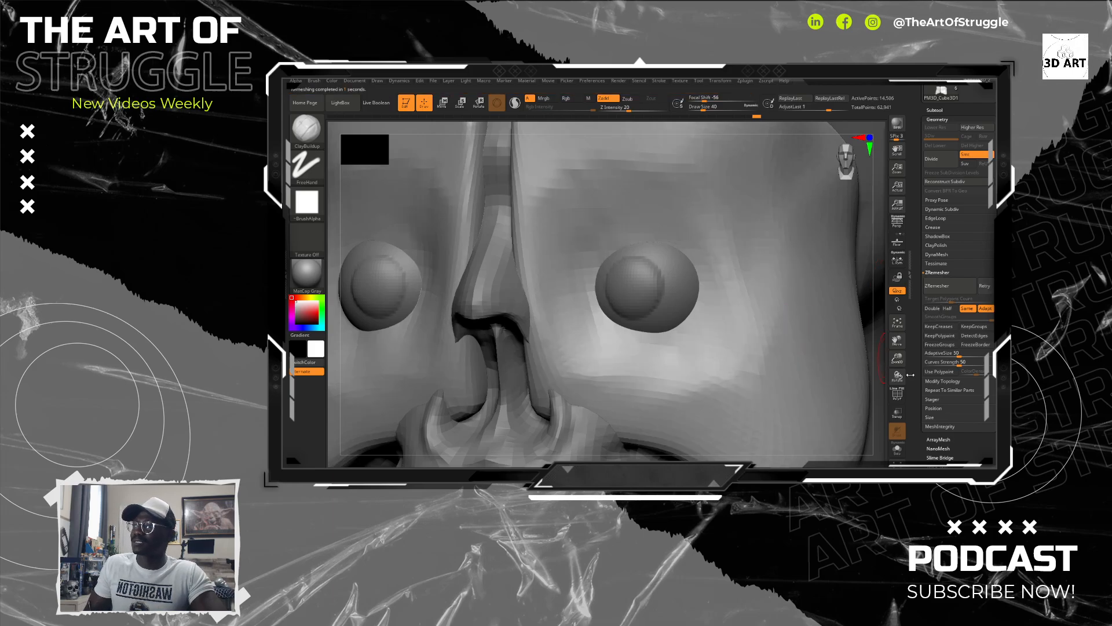
click(898, 394)
click(898, 394)
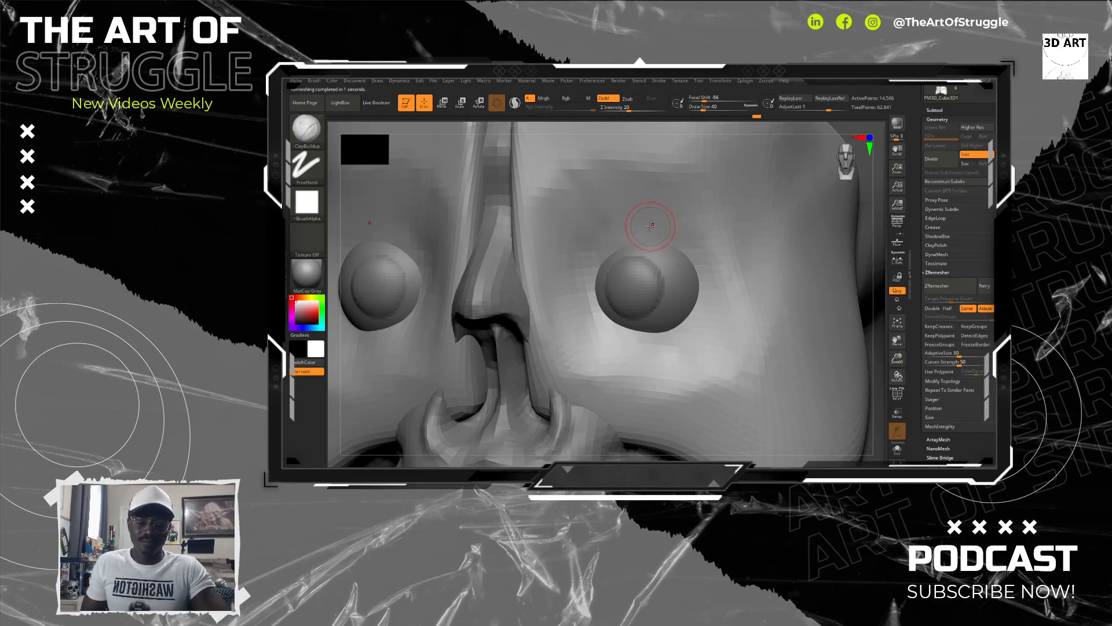
Step: Carve the upper and lower eyelid outlines around the eyeballs with the DamStandard brush, extending the upper lid line past the outer corner
key(b)
key(d)
key(s)
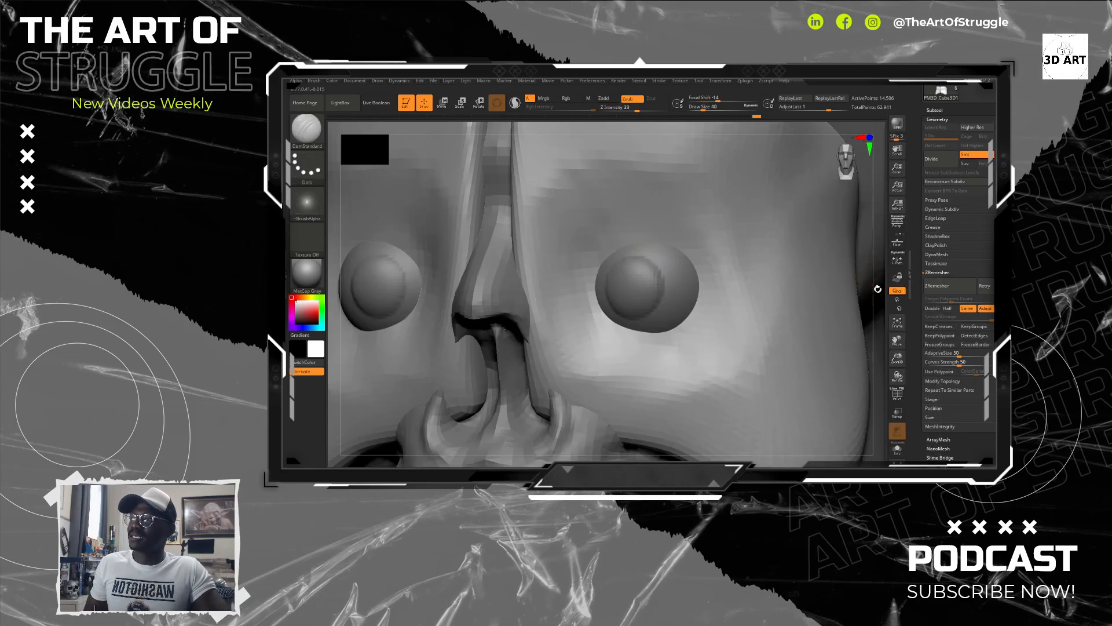
alt+drag(877, 289, 878, 263)
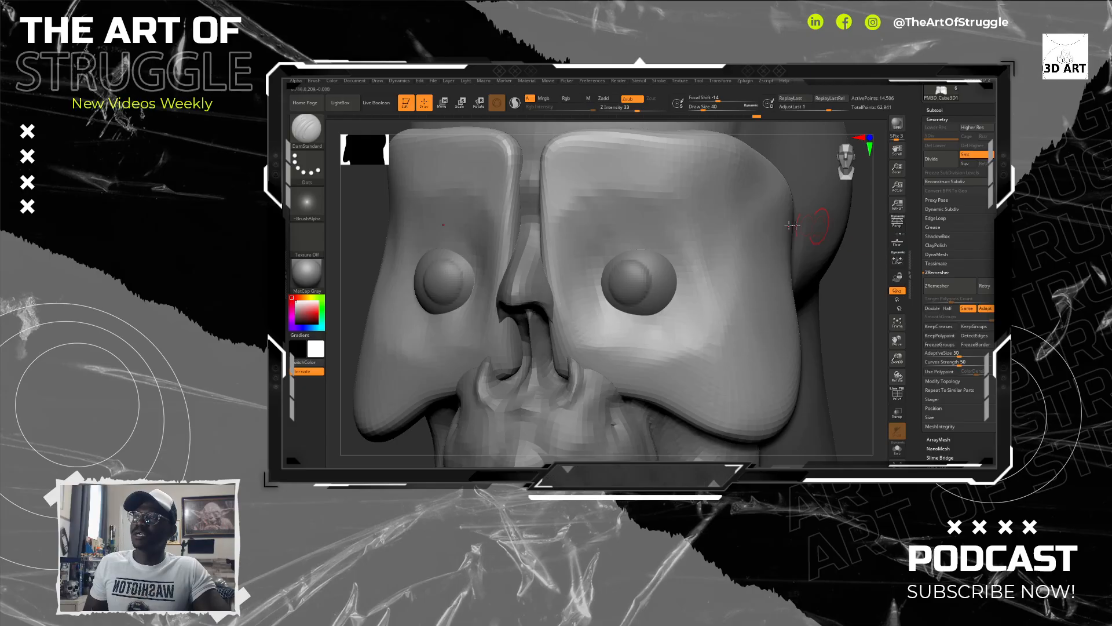
mouse_move(588, 258)
mouse_down()
mouse_move(637, 237)
mouse_move(687, 240)
mouse_up()
key(ctrl+z)
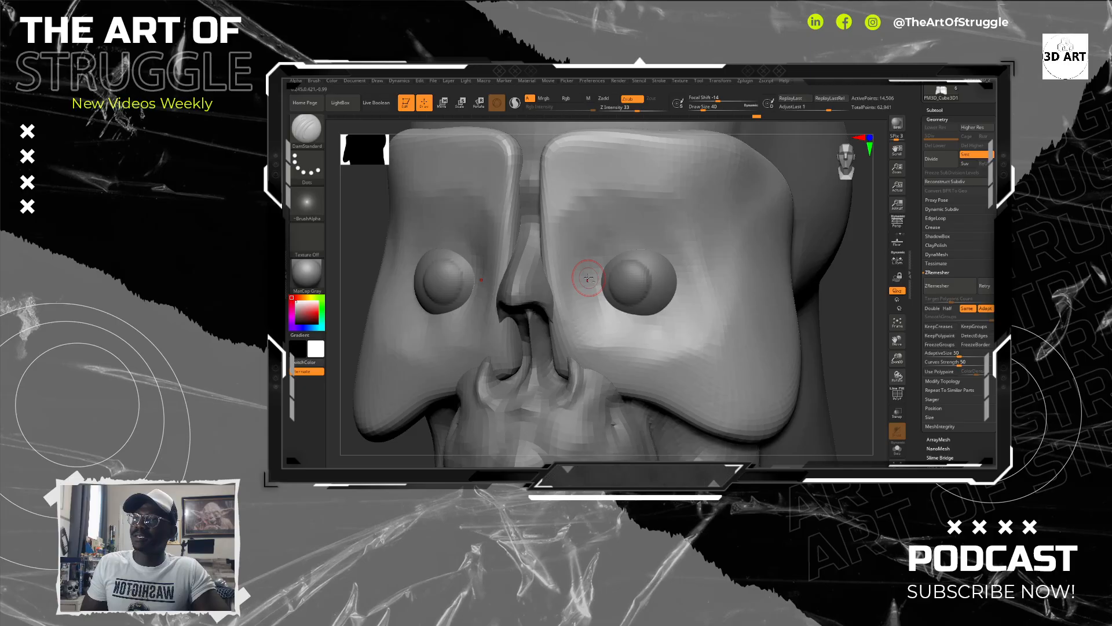
mouse_move(591, 279)
mouse_down()
mouse_move(634, 234)
mouse_move(672, 247)
mouse_move(686, 267)
mouse_move(637, 242)
mouse_move(594, 271)
mouse_up()
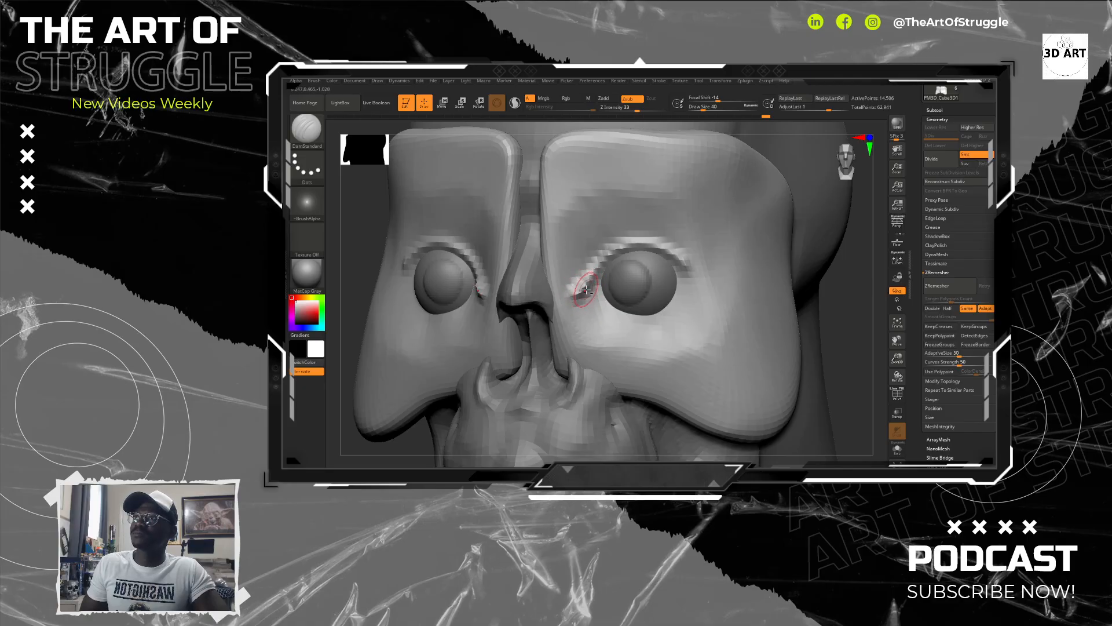
mouse_move(581, 299)
mouse_down()
mouse_move(640, 320)
mouse_move(661, 314)
mouse_up()
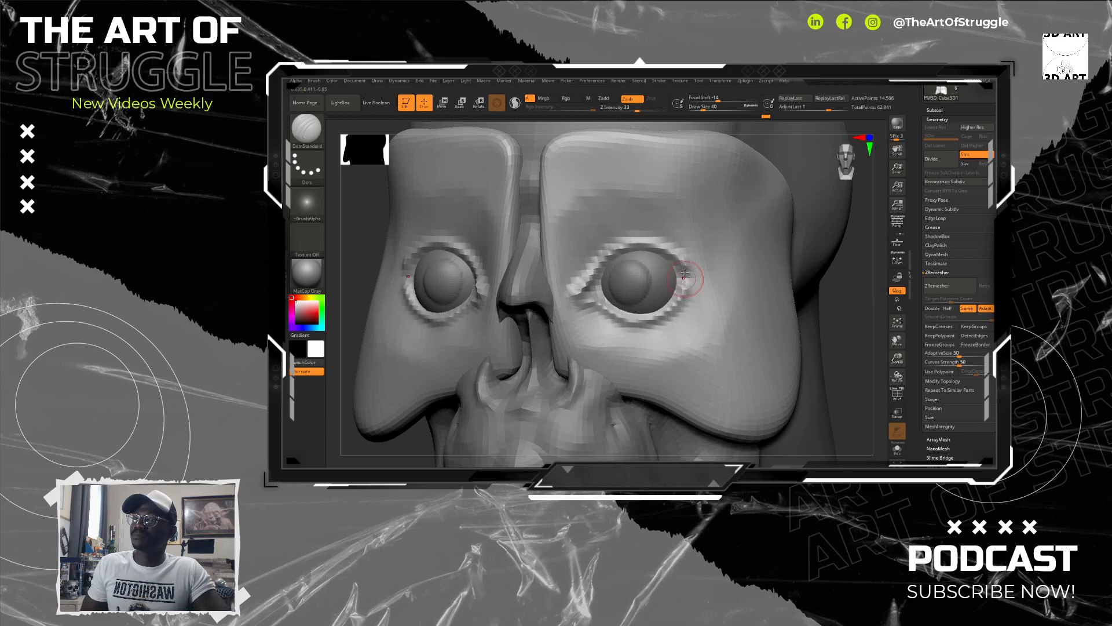
drag(674, 255, 705, 280)
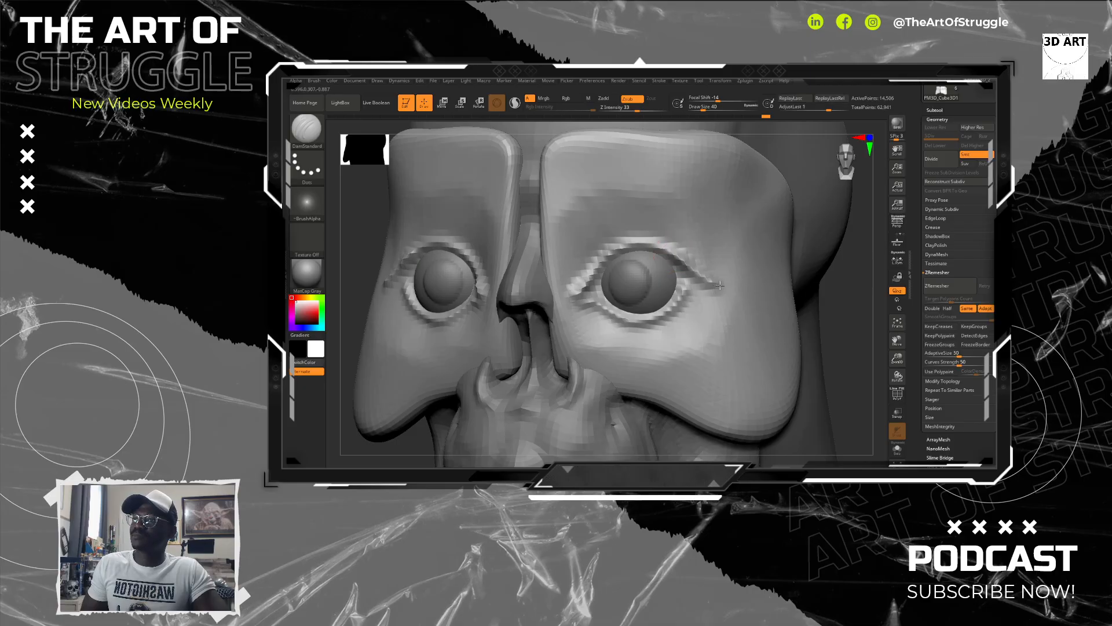
Step: Carve the upper eyelid fold above the eye, running from the outer side down around the inner corner
mouse_move(869, 309)
mouse_down()
mouse_move(833, 329)
mouse_move(755, 265)
mouse_up()
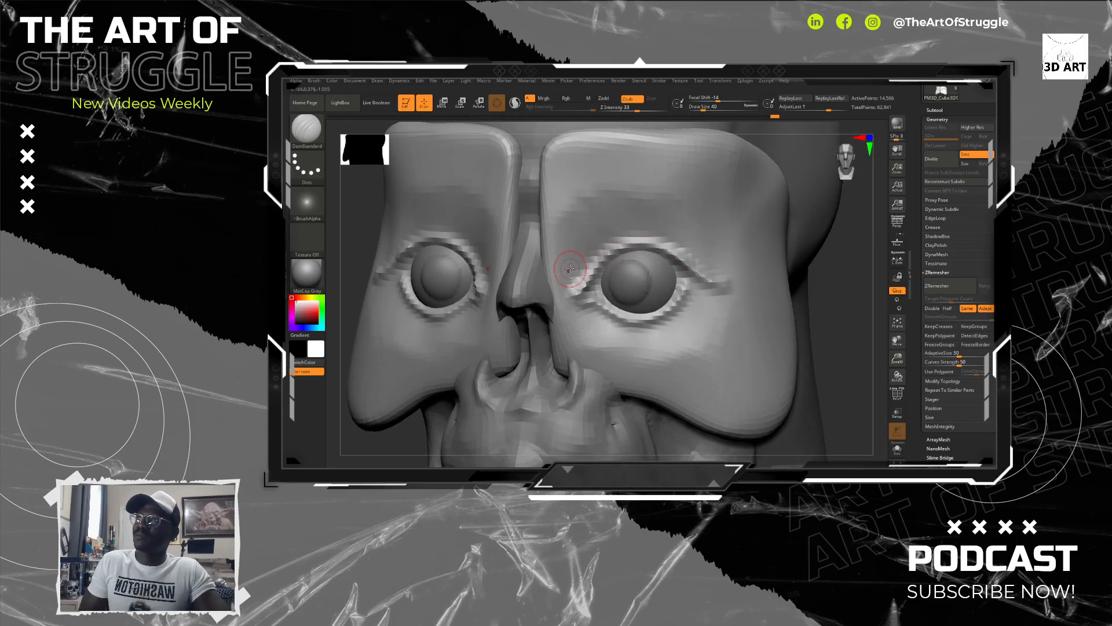
mouse_move(576, 250)
mouse_down()
mouse_move(629, 230)
mouse_move(699, 238)
mouse_up()
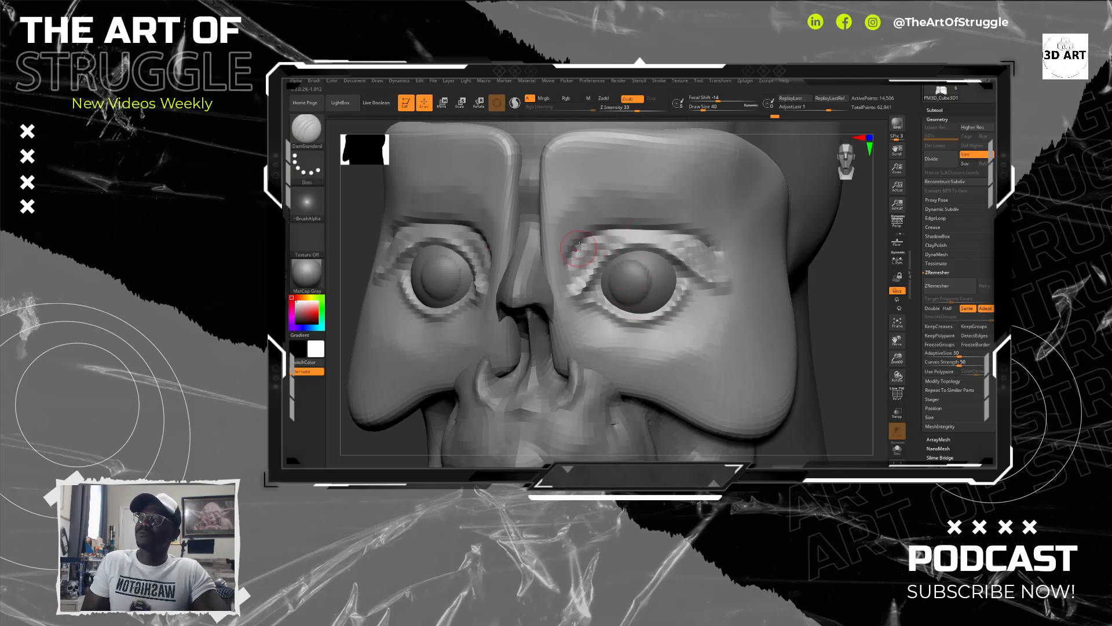
drag(578, 241, 559, 274)
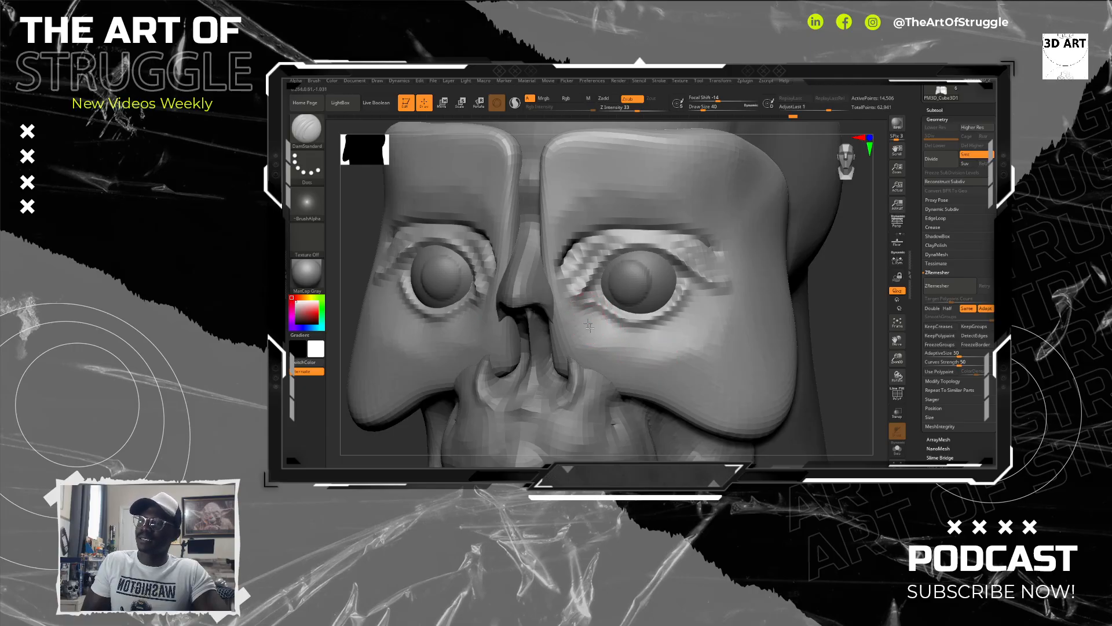
Step: Carve diagonal creases beneath the eye from the inner corner down across the cheek
key(ctrl)
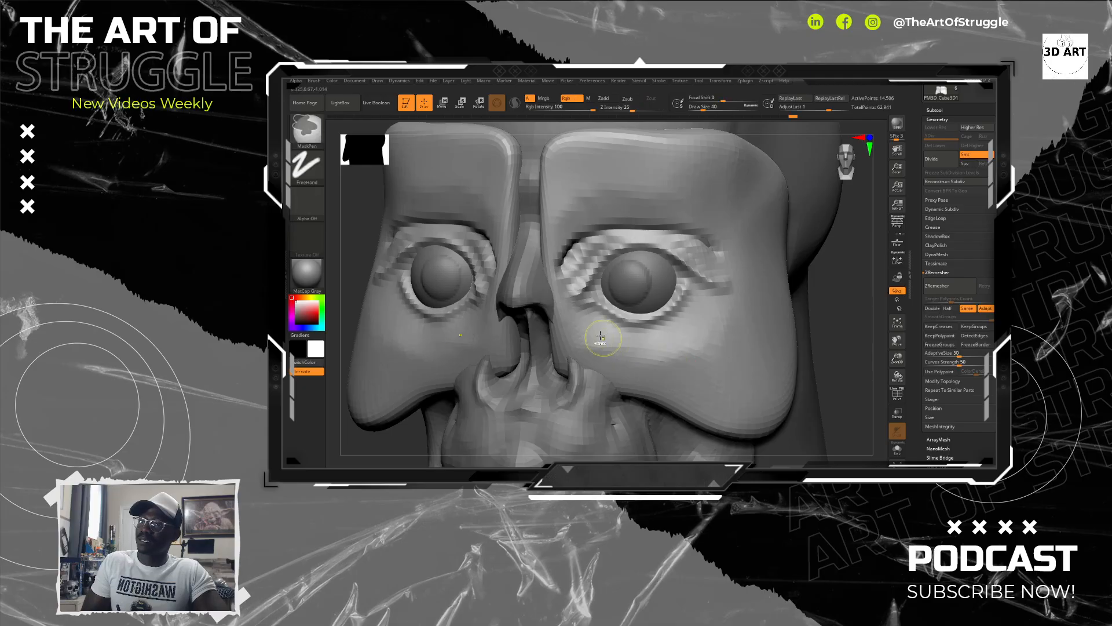
mouse_move(601, 337)
mouse_down()
mouse_move(690, 377)
mouse_move(579, 325)
mouse_move(690, 379)
mouse_up()
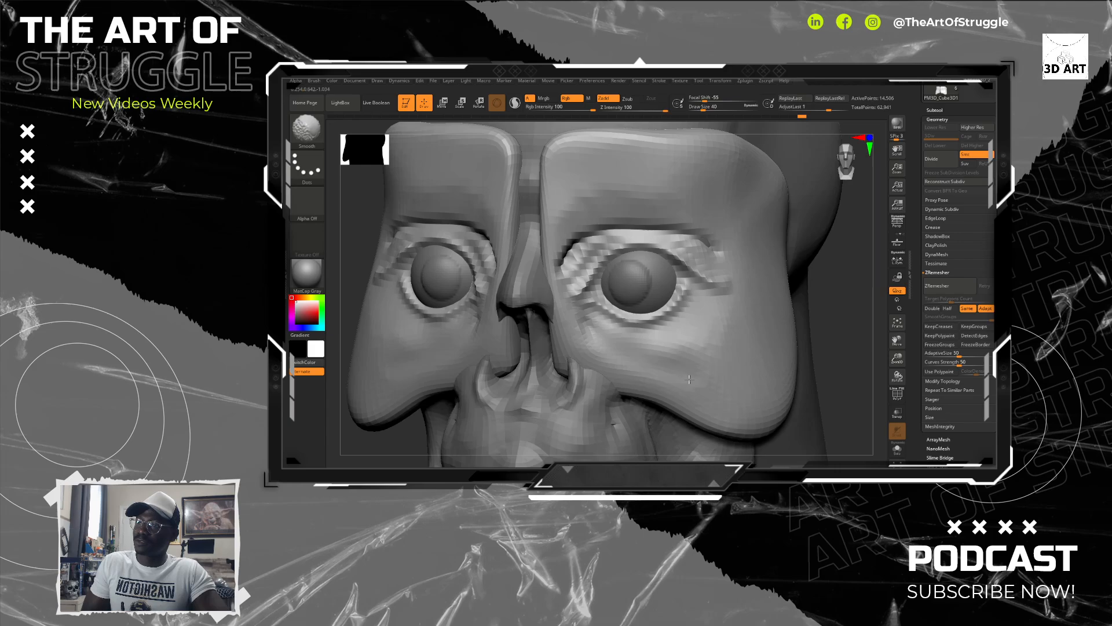
shift+drag(590, 329, 700, 368)
mouse_move(585, 319)
mouse_down()
mouse_move(630, 352)
mouse_move(692, 369)
mouse_move(608, 335)
mouse_move(705, 368)
mouse_up()
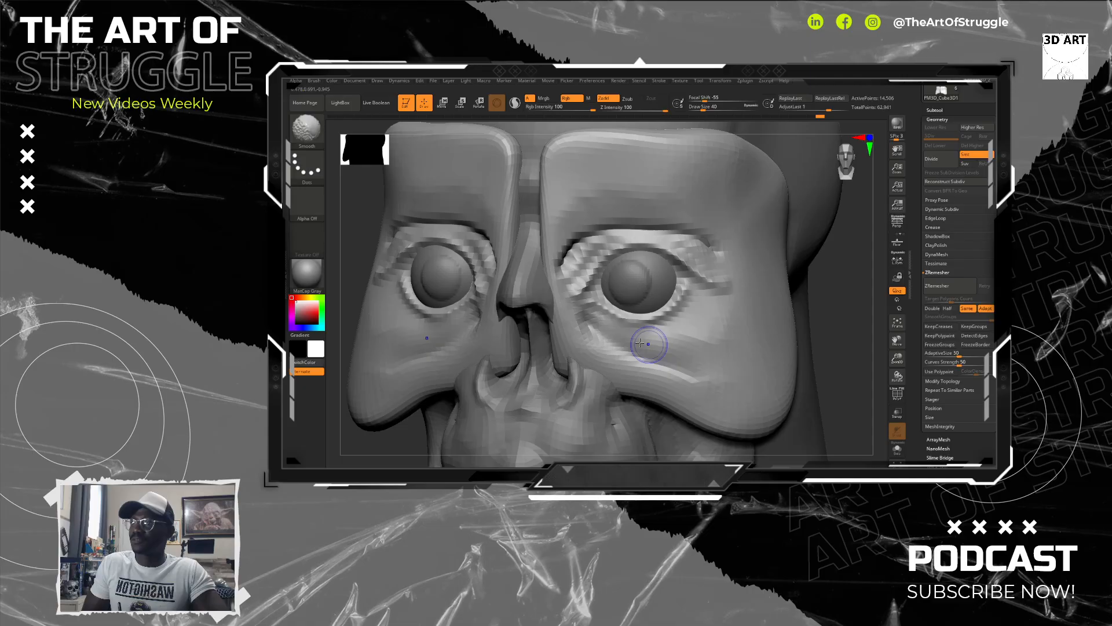
Step: Lightly smooth the eyelid folds near the inner corner and undo the last stroke over the upper lid
key(shift)
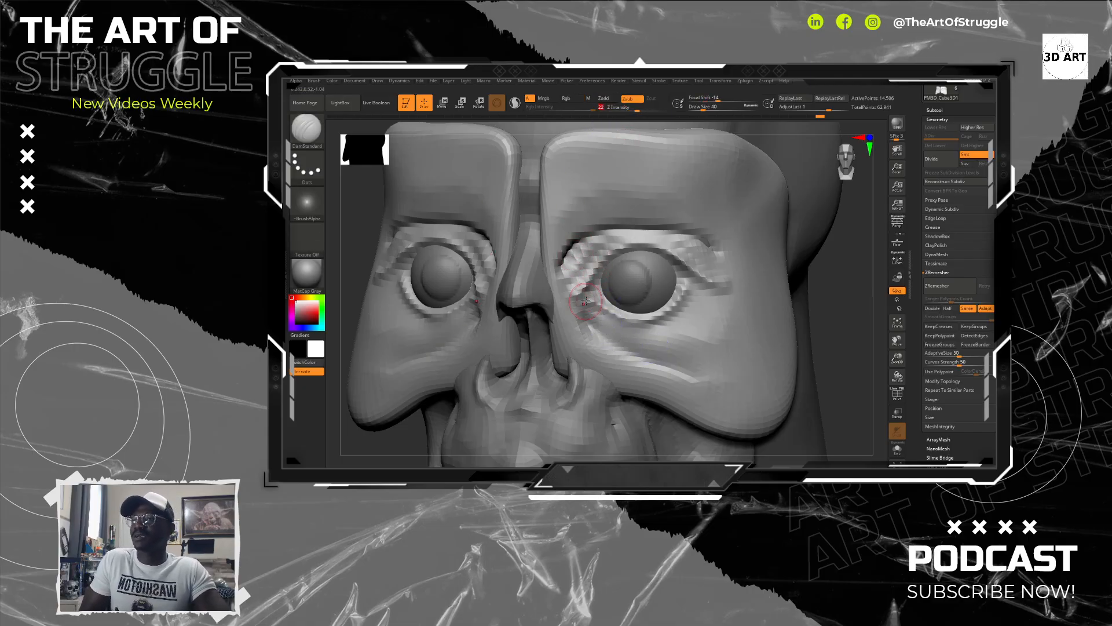
key(shift)
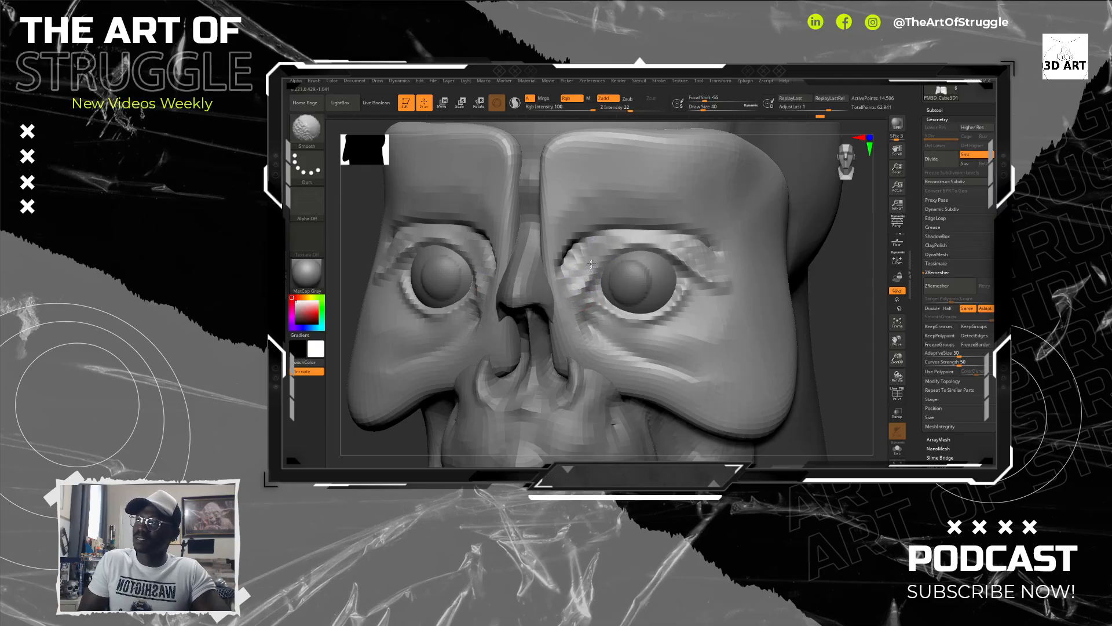
shift+drag(627, 246, 703, 268)
key(ctrl+z)
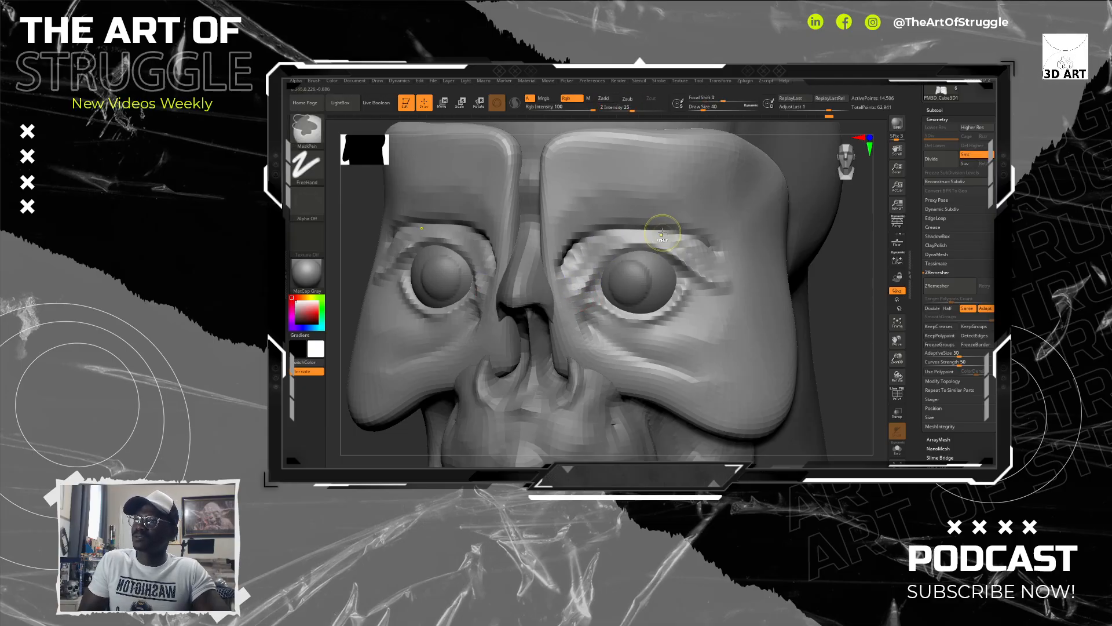
Step: Adjust the Smooth brush's Z Intensity and set the DamStandard brush's Z Intensity to 43
click(632, 110)
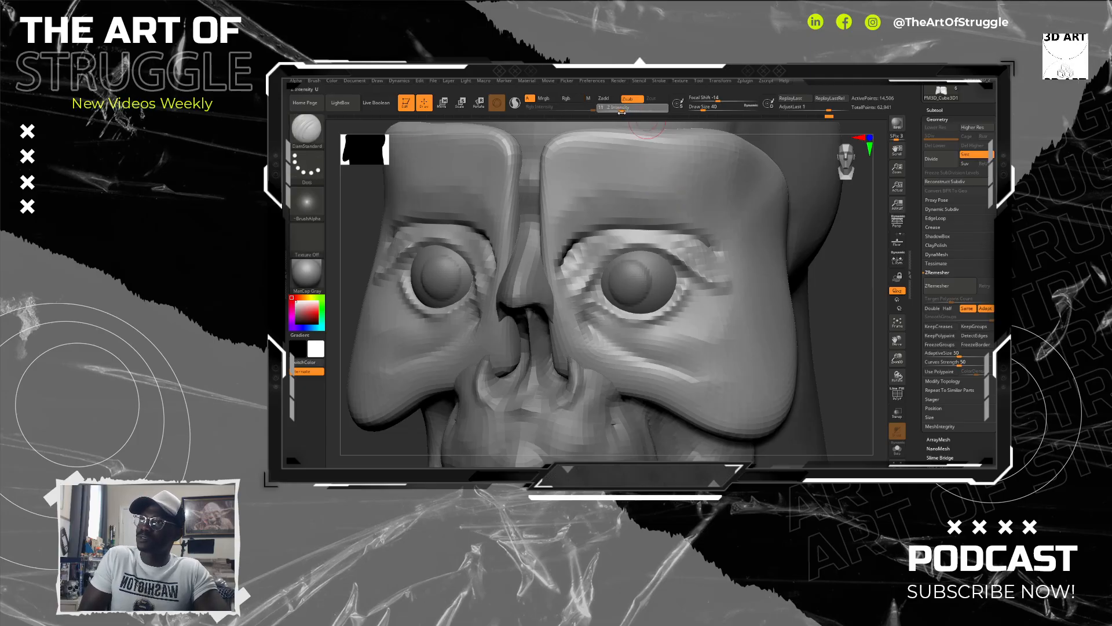
drag(622, 112, 622, 112)
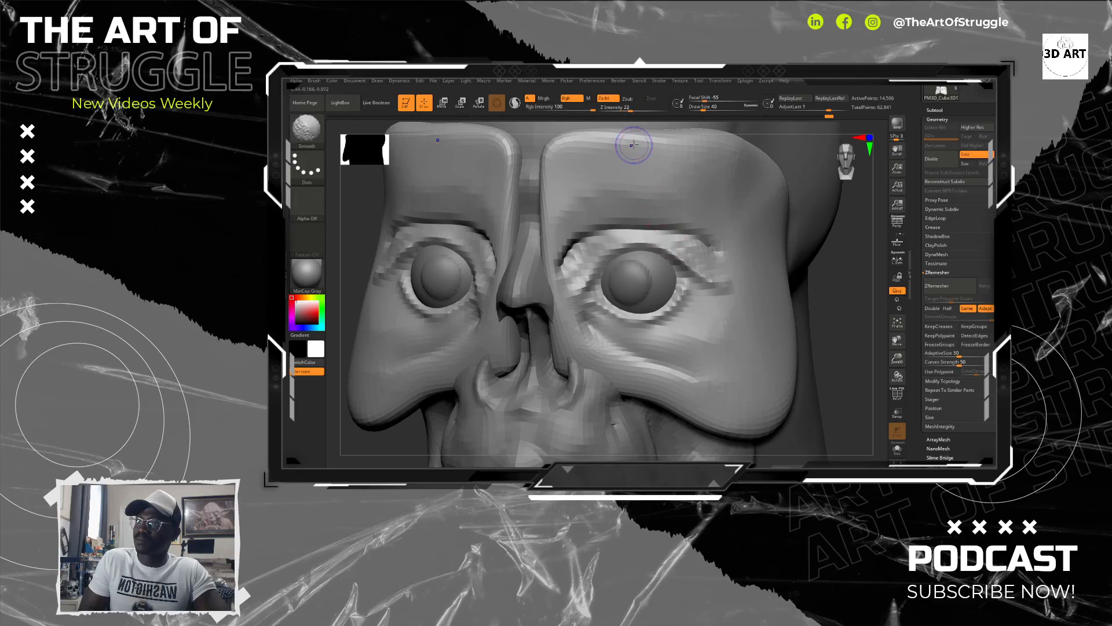
shift+click(627, 108)
shift+drag(627, 109, 618, 112)
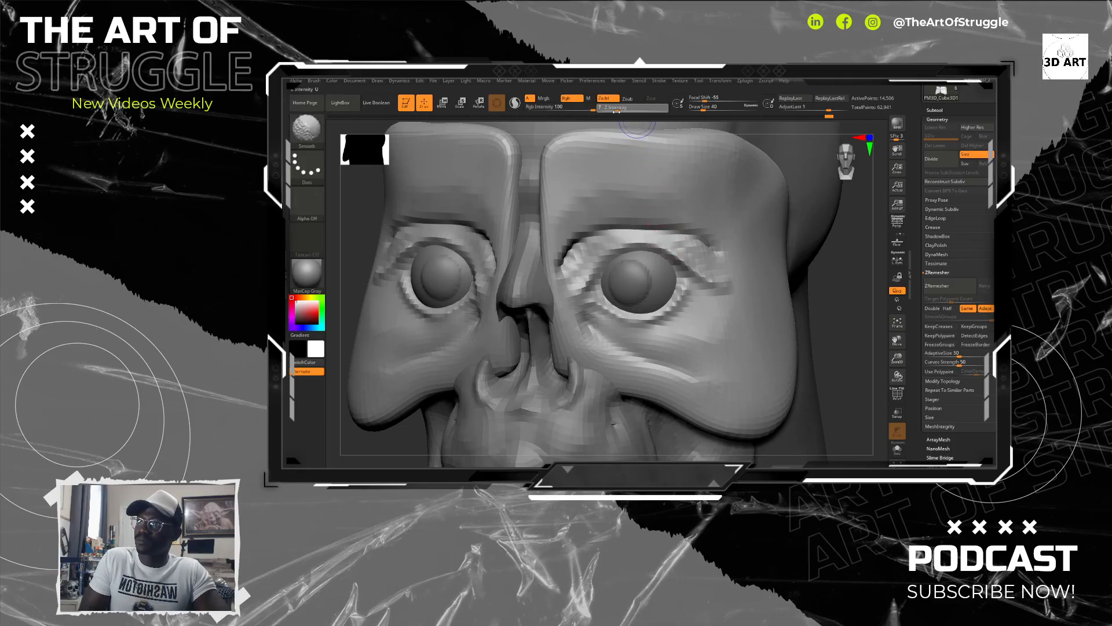
click(621, 111)
click(627, 110)
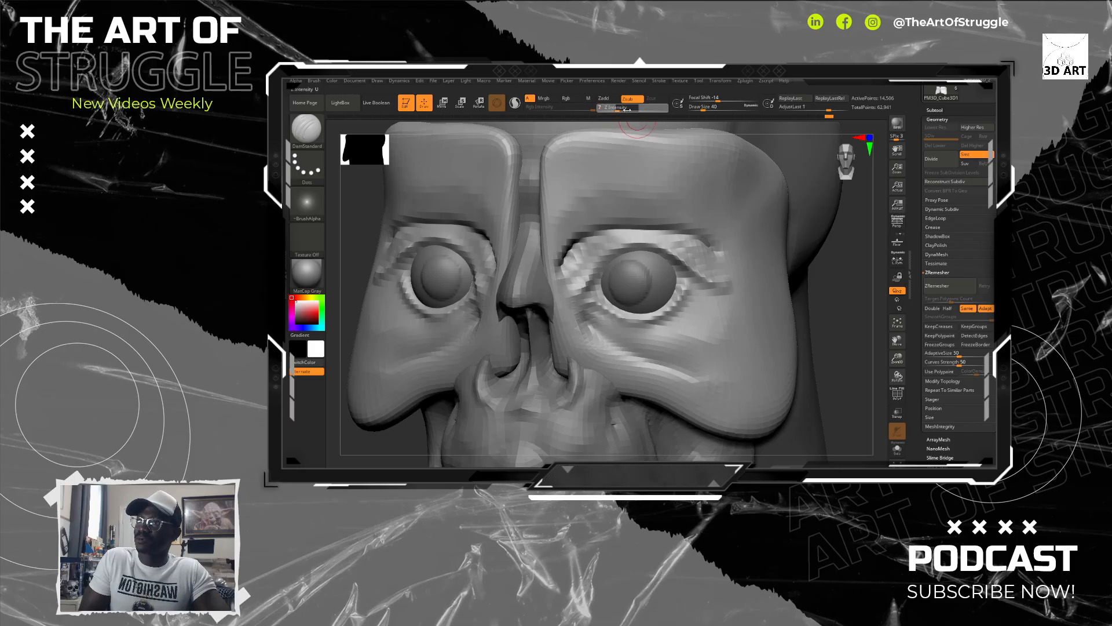
drag(628, 111, 642, 112)
click(634, 111)
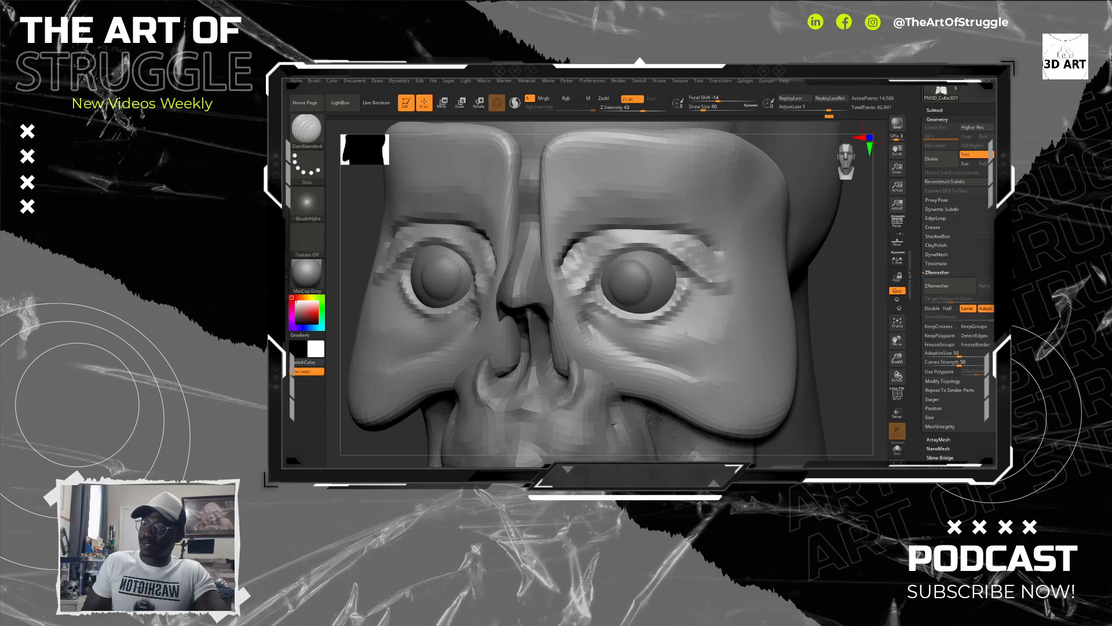
Step: Pull the area under the eye forward in side view using the Move brush at draw size 100
key(b)
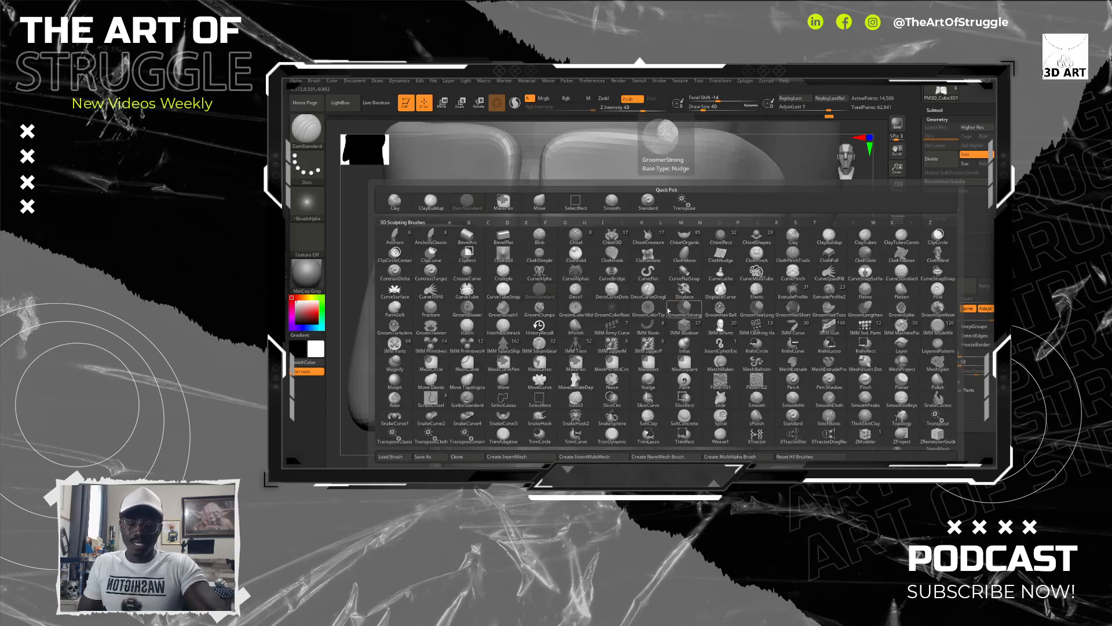
key(m)
key(v)
key(bracketright)
key(bracketright)
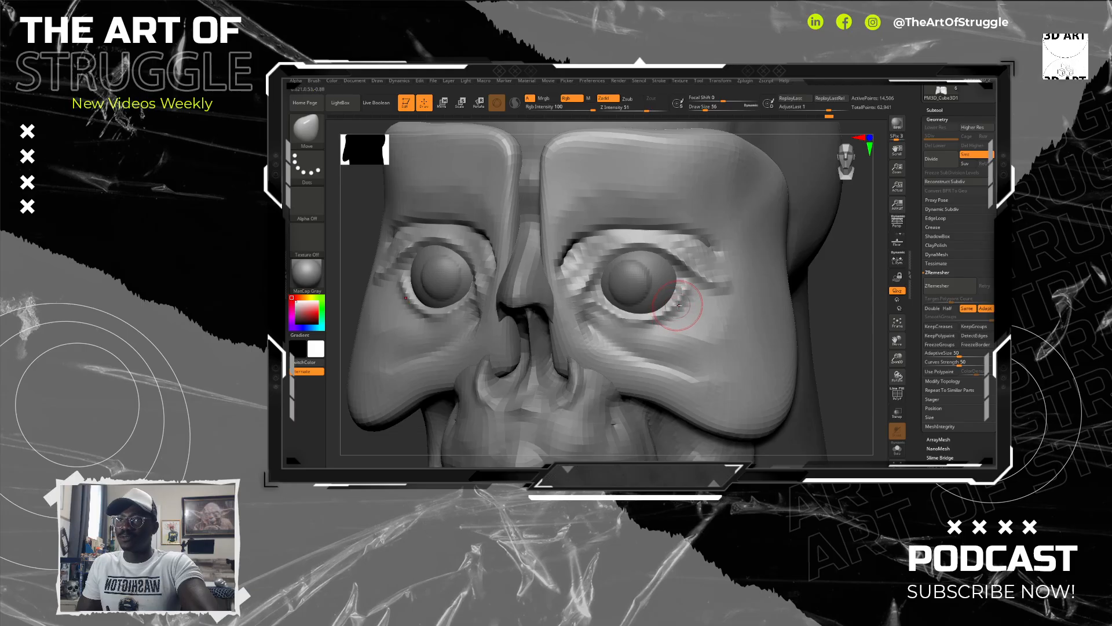
drag(845, 310, 646, 307)
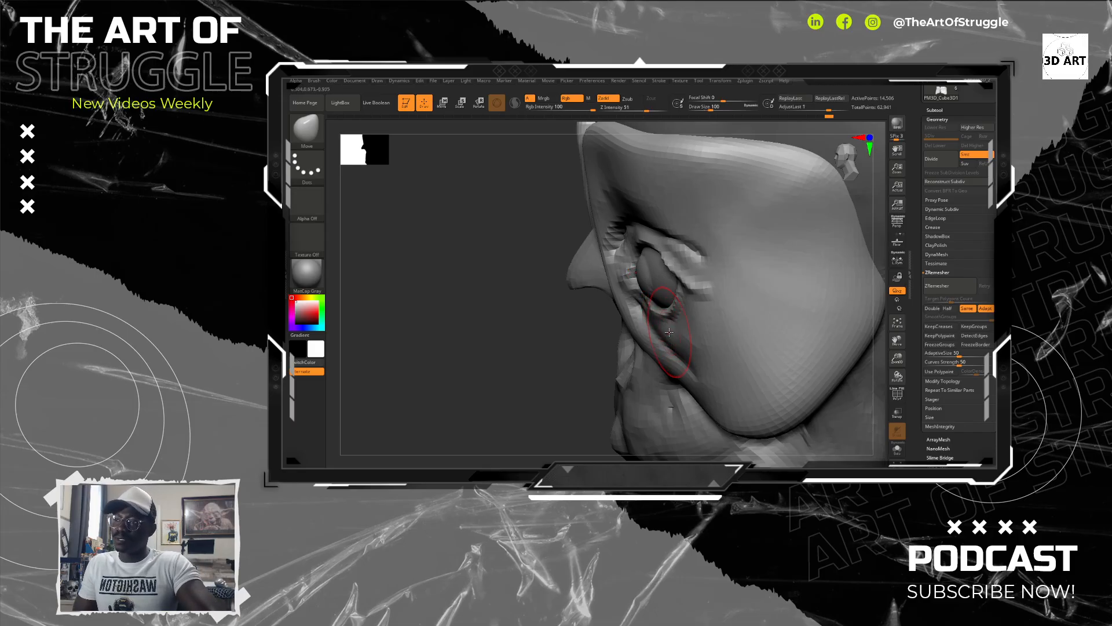
drag(667, 332, 644, 328)
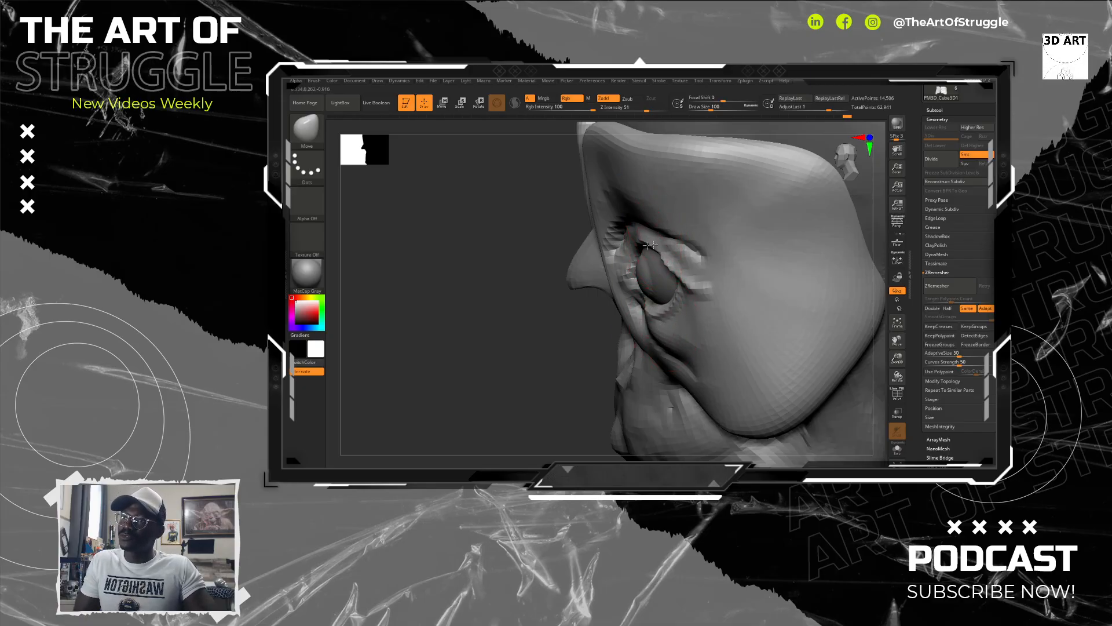
Step: Reshape the upper eyelid and inner eye corner around the eyeball with the Move brush
mouse_move(652, 240)
mouse_down()
mouse_move(639, 241)
mouse_move(680, 274)
mouse_up()
mouse_move(570, 315)
mouse_down()
mouse_move(625, 290)
mouse_move(585, 261)
mouse_move(609, 226)
mouse_move(626, 225)
mouse_up()
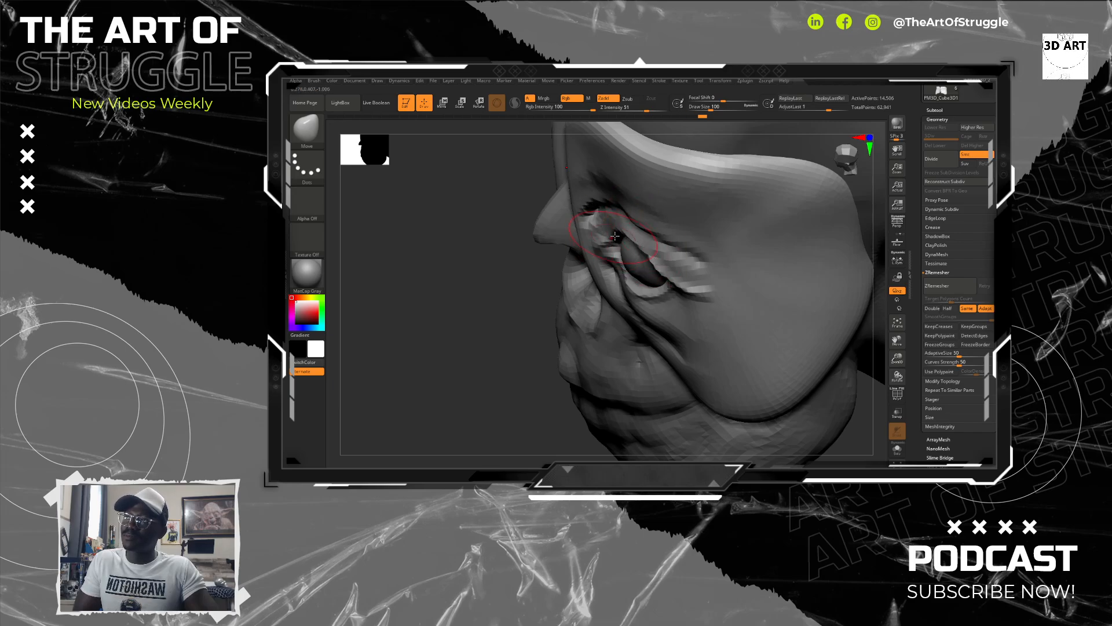
mouse_move(496, 302)
mouse_down()
mouse_move(521, 293)
mouse_move(487, 296)
mouse_move(501, 296)
mouse_up()
mouse_move(792, 311)
mouse_down()
mouse_move(776, 290)
mouse_move(794, 261)
mouse_move(815, 322)
mouse_move(802, 289)
mouse_move(784, 291)
mouse_move(793, 286)
mouse_up()
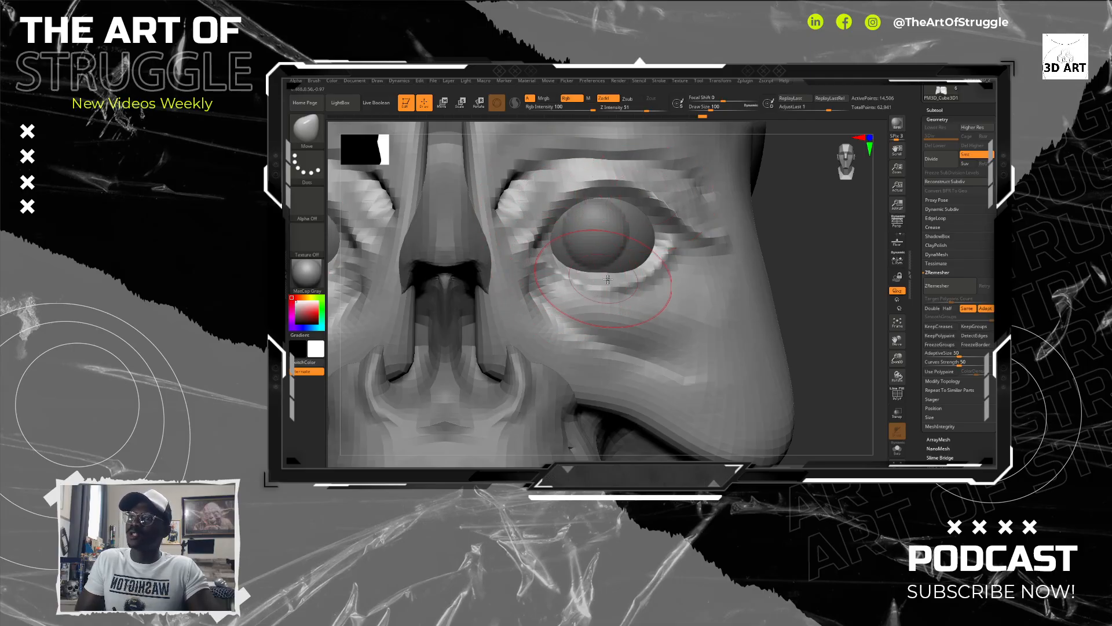
Step: Carve curved creases under the eye with the DamStandard brush at draw size 40, undoing an unwanted stroke
key(b)
key(d)
key(s)
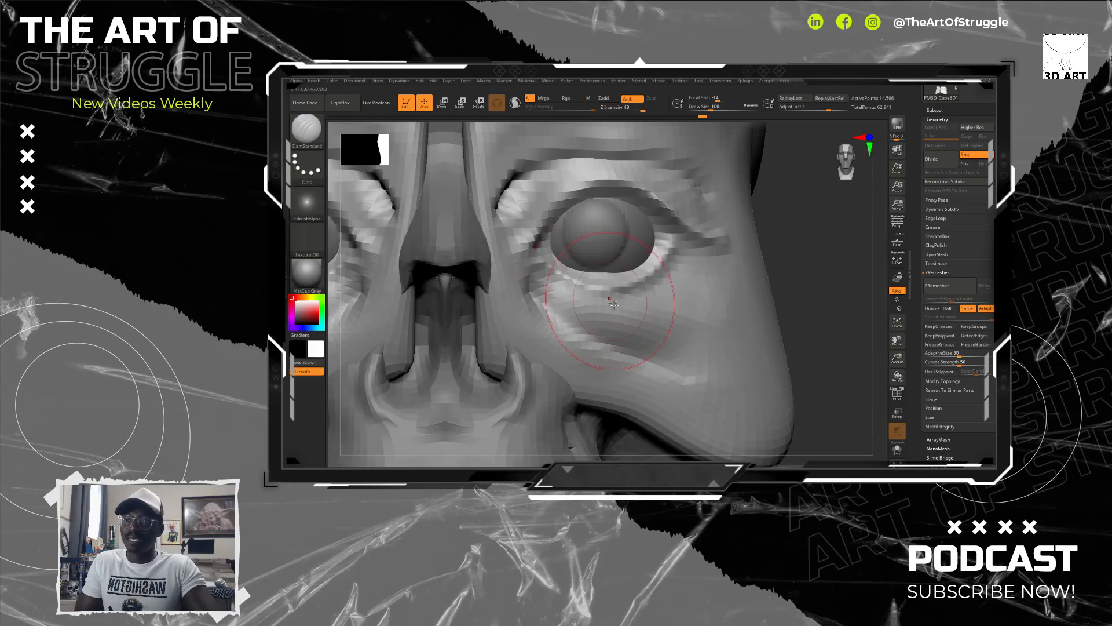
key(bracketleft)
key(bracketleft)
key(bracketleft)
key(bracketleft)
key(bracketleft)
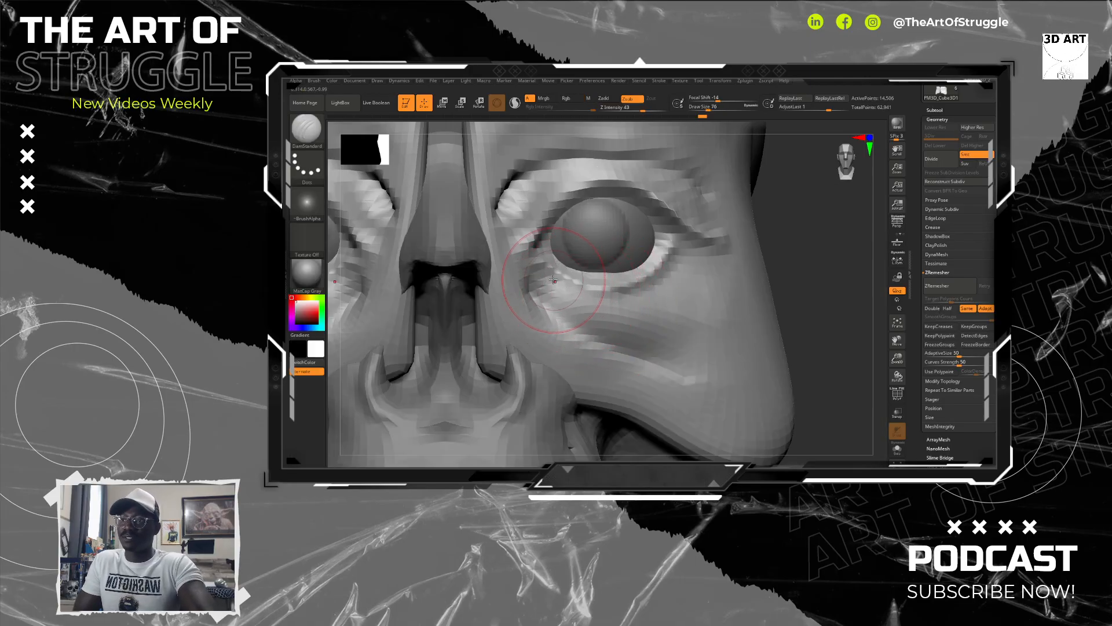
drag(551, 279, 560, 286)
mouse_move(602, 297)
mouse_down()
mouse_move(670, 280)
mouse_move(539, 290)
mouse_move(632, 318)
mouse_move(677, 294)
mouse_move(689, 301)
mouse_move(652, 307)
mouse_move(663, 272)
mouse_move(585, 294)
mouse_move(573, 314)
mouse_up()
key(ctrl+z)
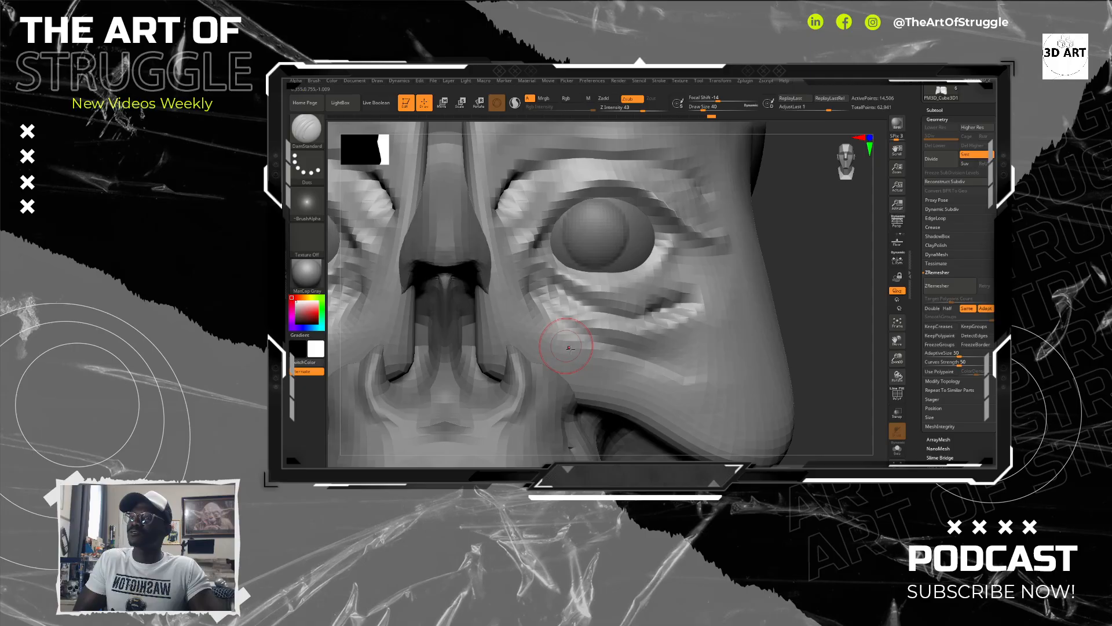
key(shift)
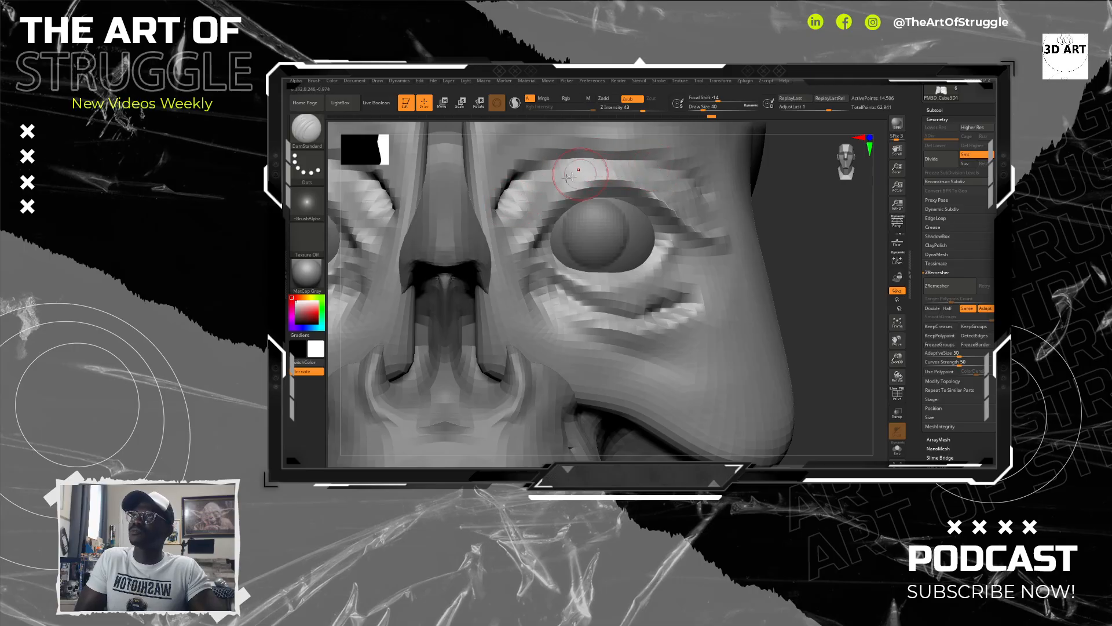
Step: Carve a vertical line down the outer forehead to the brow with the DamStandard brush, undo the first attempt, and lightly smooth beside it
key(space)
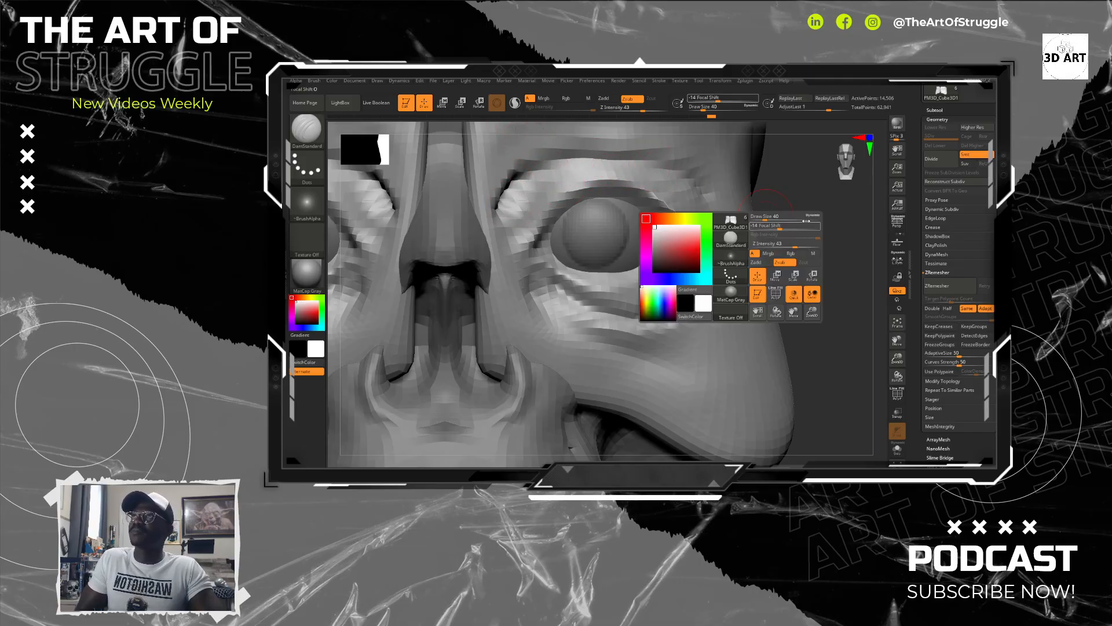
drag(800, 181, 680, 200)
drag(681, 159, 672, 218)
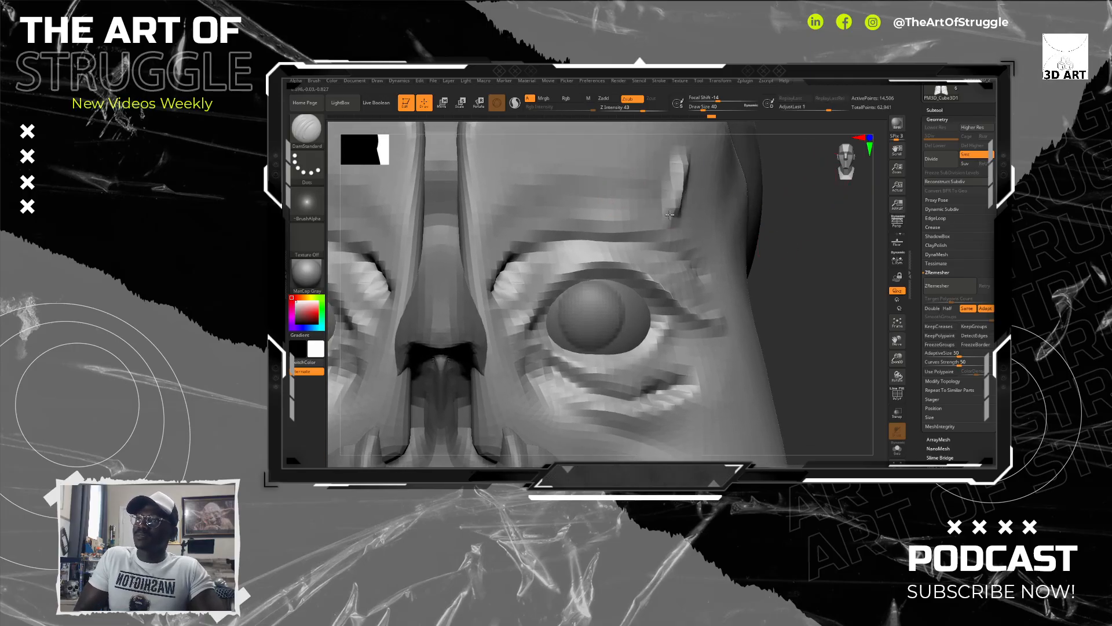
key(ctrl+z)
alt+drag(812, 251, 806, 290)
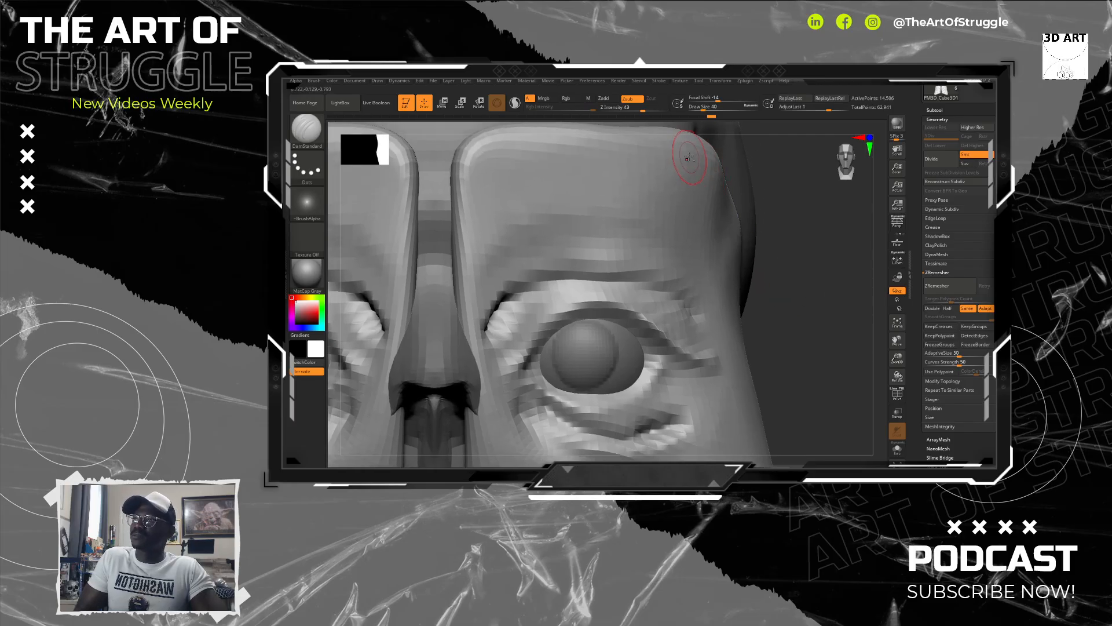
drag(689, 157, 683, 281)
key(shift)
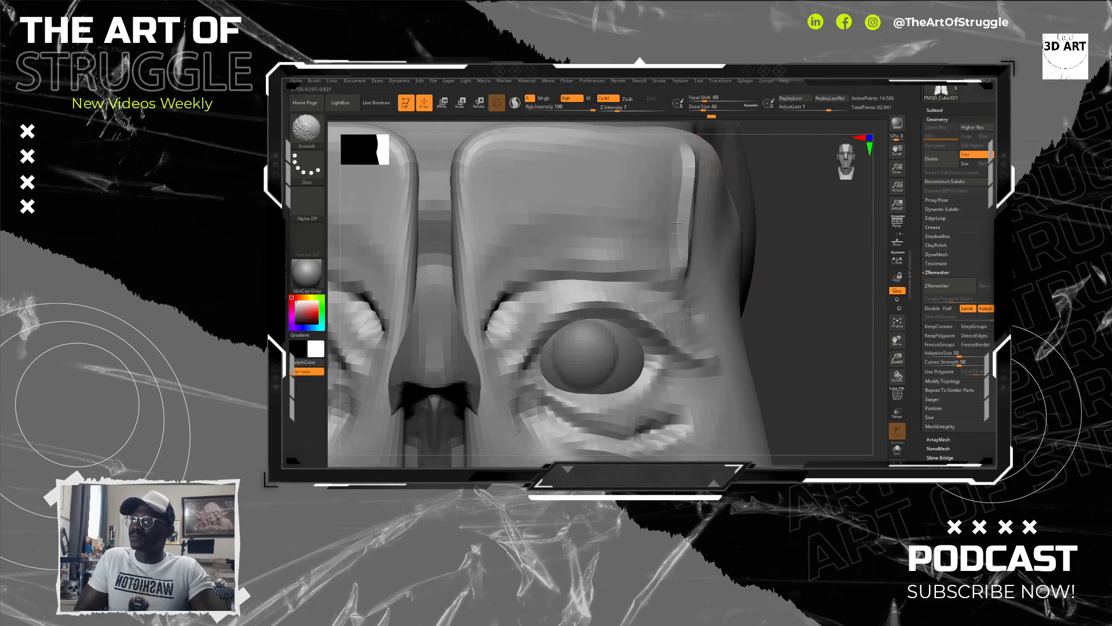
shift+drag(666, 237, 674, 235)
Step: Try to build up the temple behind the carved forehead line in side view with the ClayBuildup brush
drag(812, 270, 692, 255)
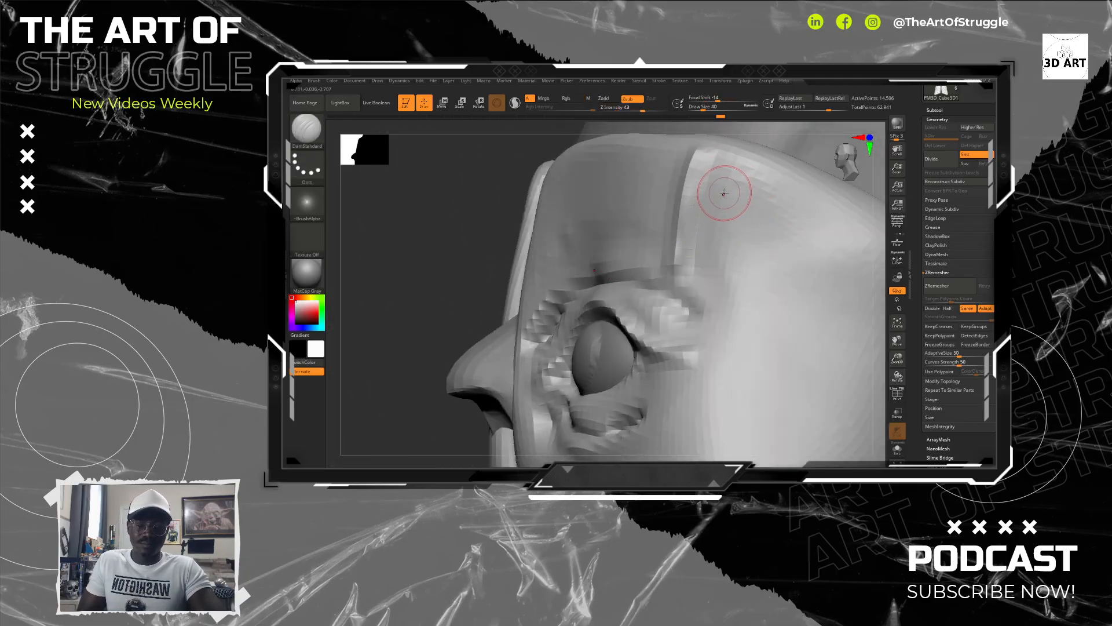
key(b)
key(b)
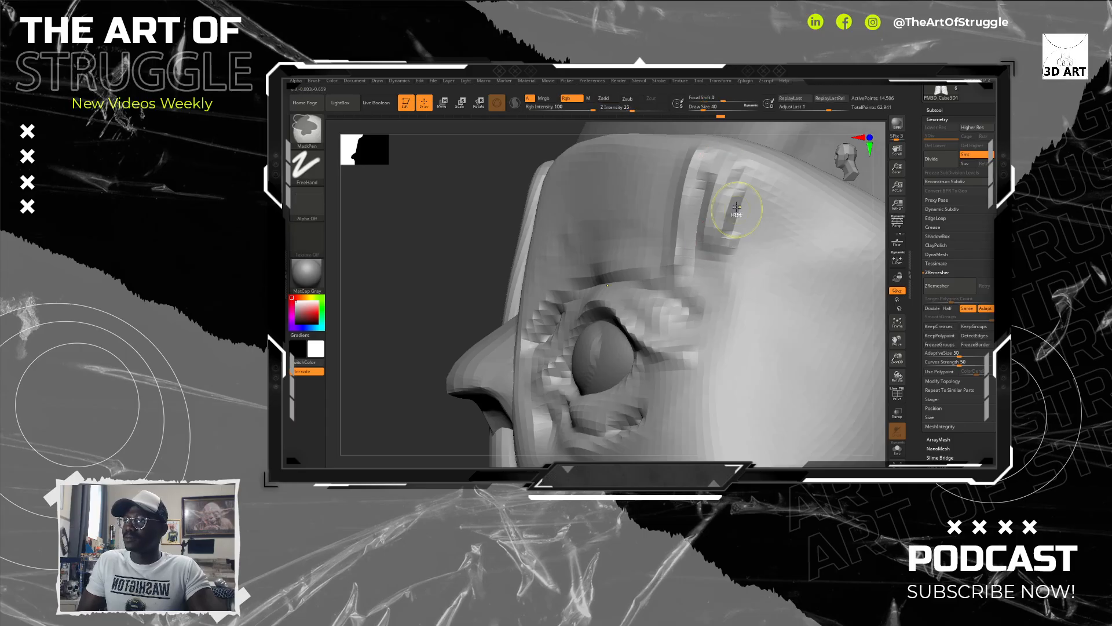
key(shift)
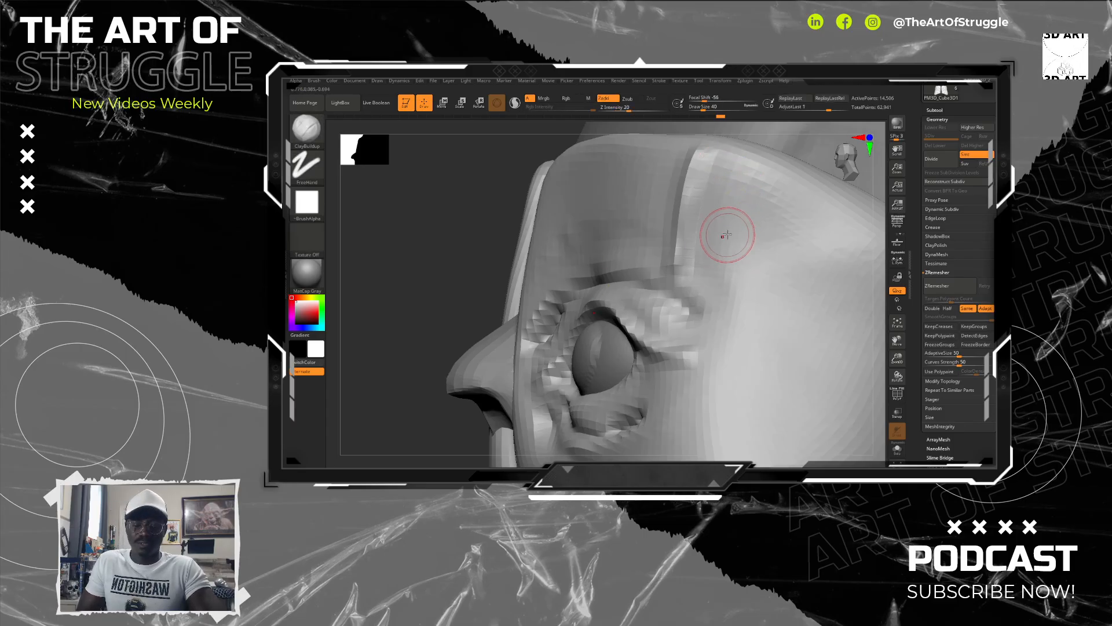
Step: Flatten the temple behind the carved forehead line in side view using the Flatten brush at draw size 92
key(b)
key(f)
key(l)
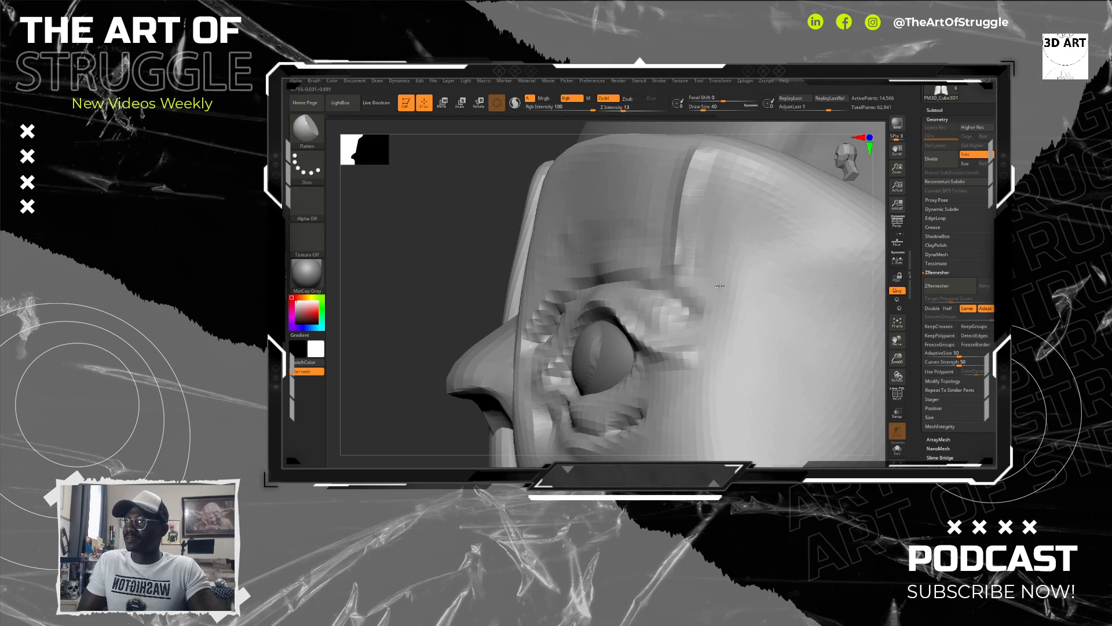
key(bracketright)
key(bracketright)
key(bracketright)
mouse_move(760, 218)
mouse_down()
mouse_move(762, 208)
mouse_move(739, 213)
mouse_up()
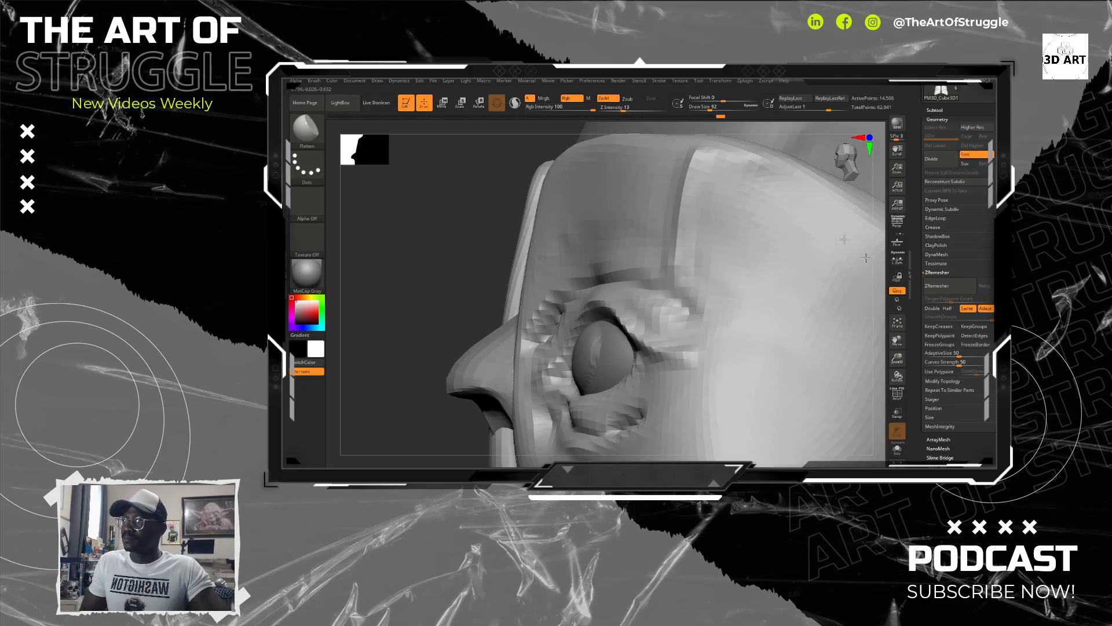
drag(764, 208, 701, 264)
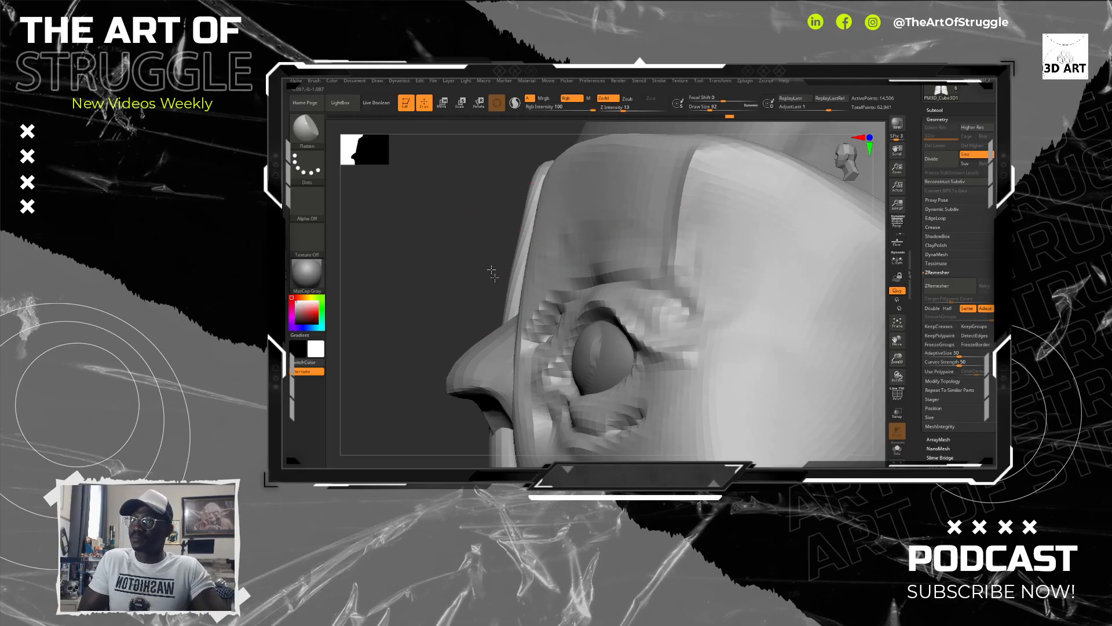
Step: Flatten the forehead plane above the eye up to the temple edge with the Flatten brush
drag(491, 271, 608, 197)
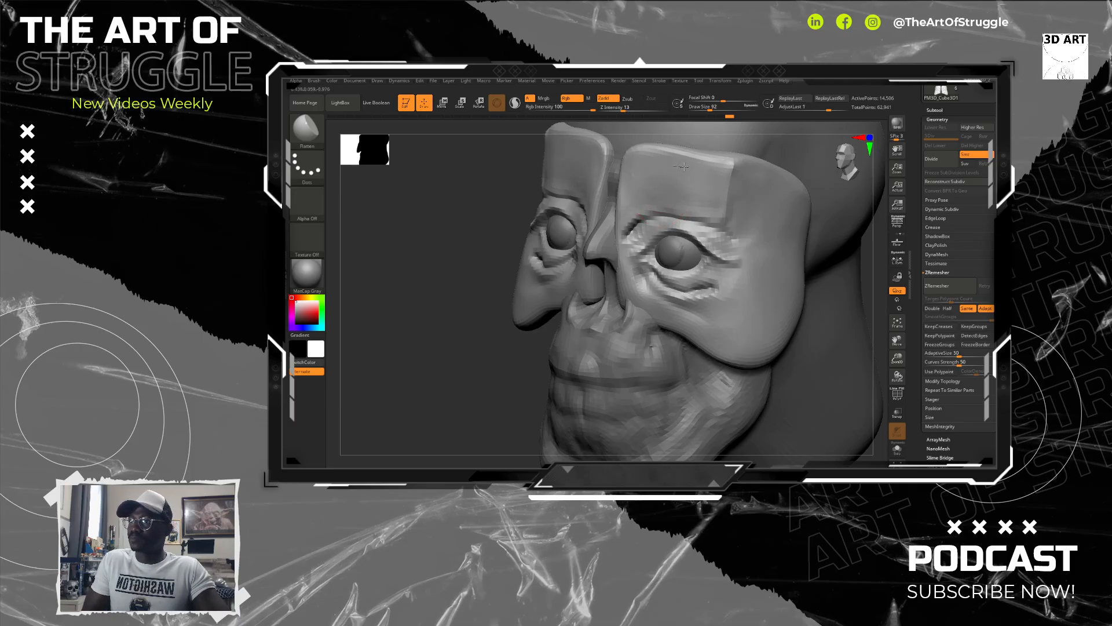
drag(684, 167, 736, 178)
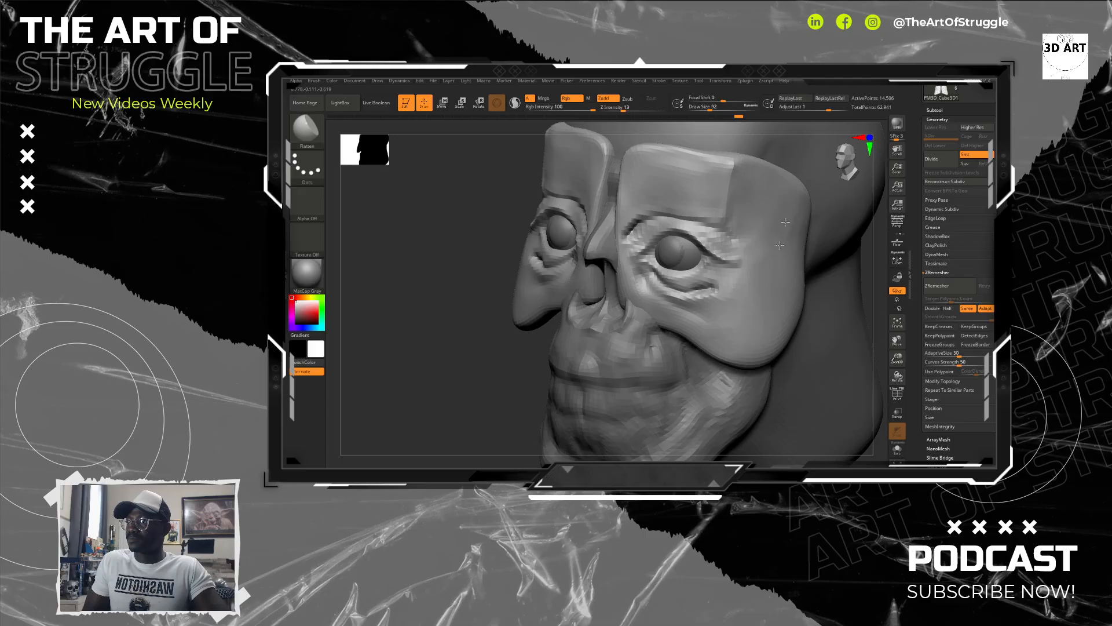
alt+click(859, 268)
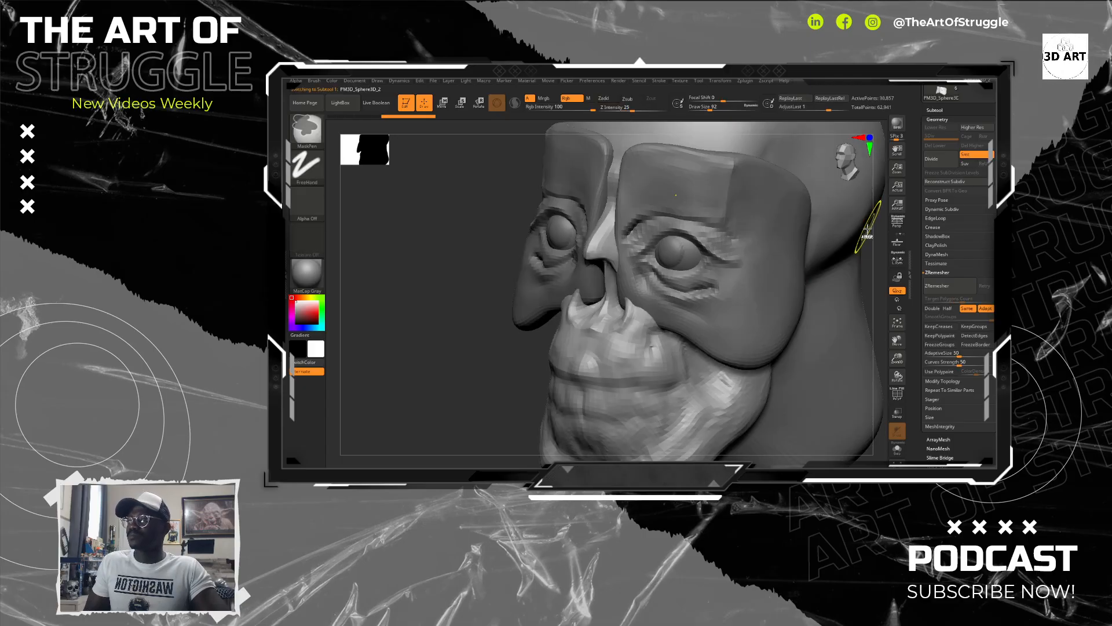
drag(867, 281, 845, 332)
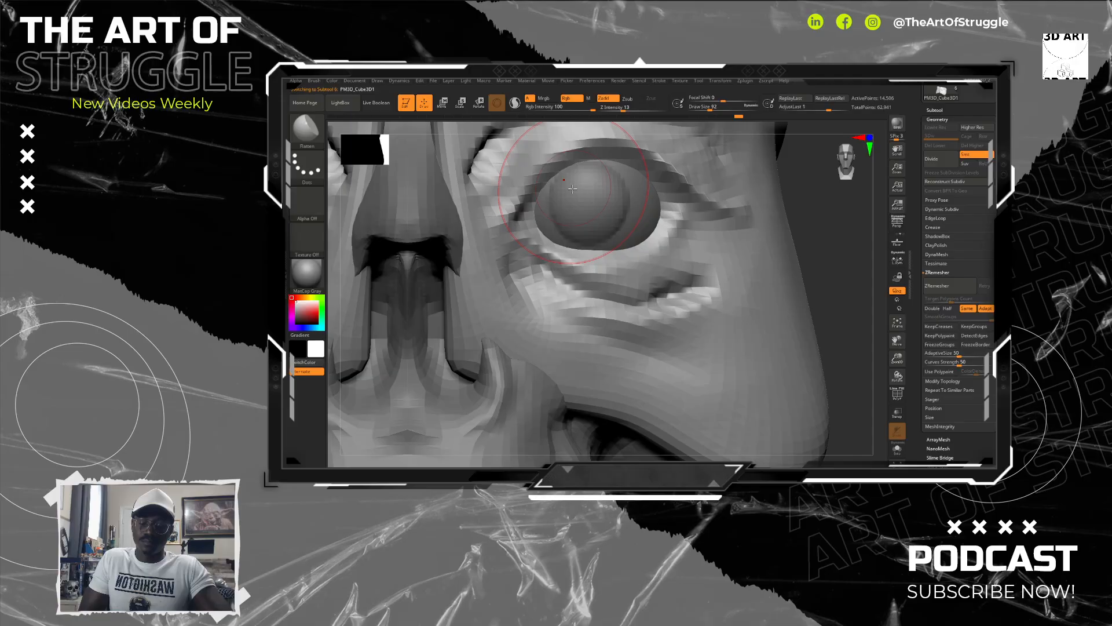
Step: Carve fine folds above the inner upper eyelid with DamStandard at draw size 28, and divide the mask to subdivision level 2
key(b)
key(d)
key(s)
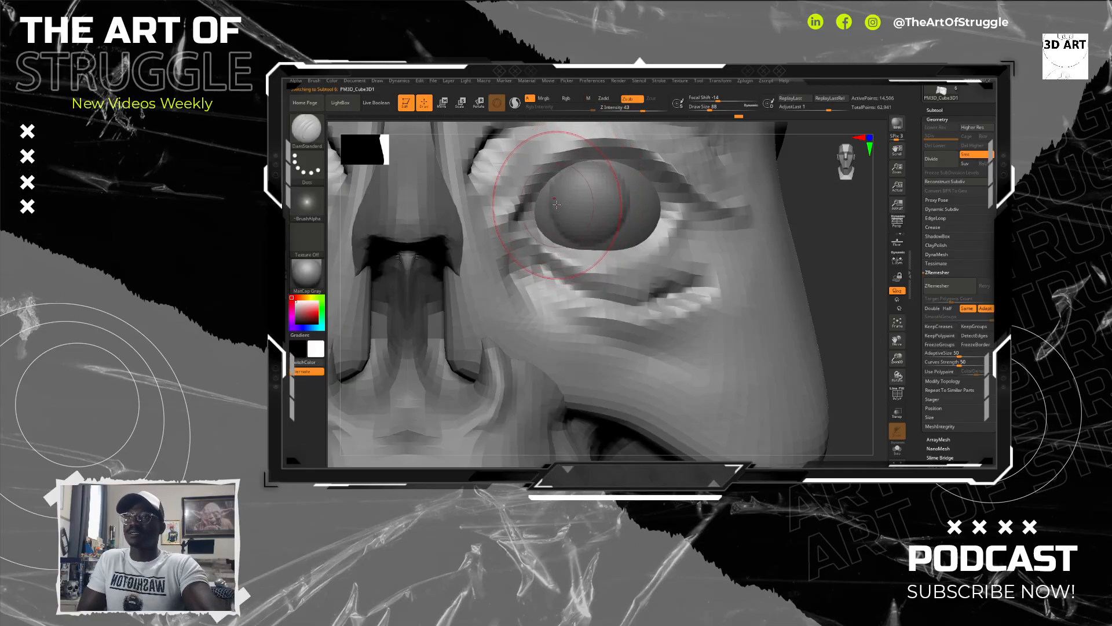
key(bracketleft)
key(bracketleft)
key(bracketleft)
key(bracketleft)
key(bracketleft)
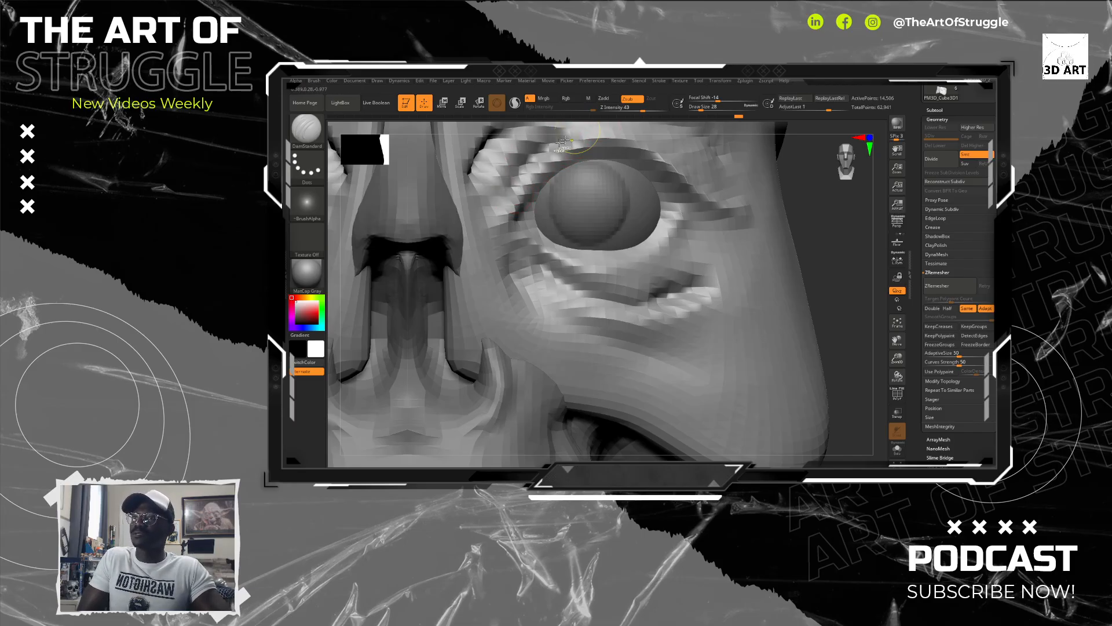
key(ctrl)
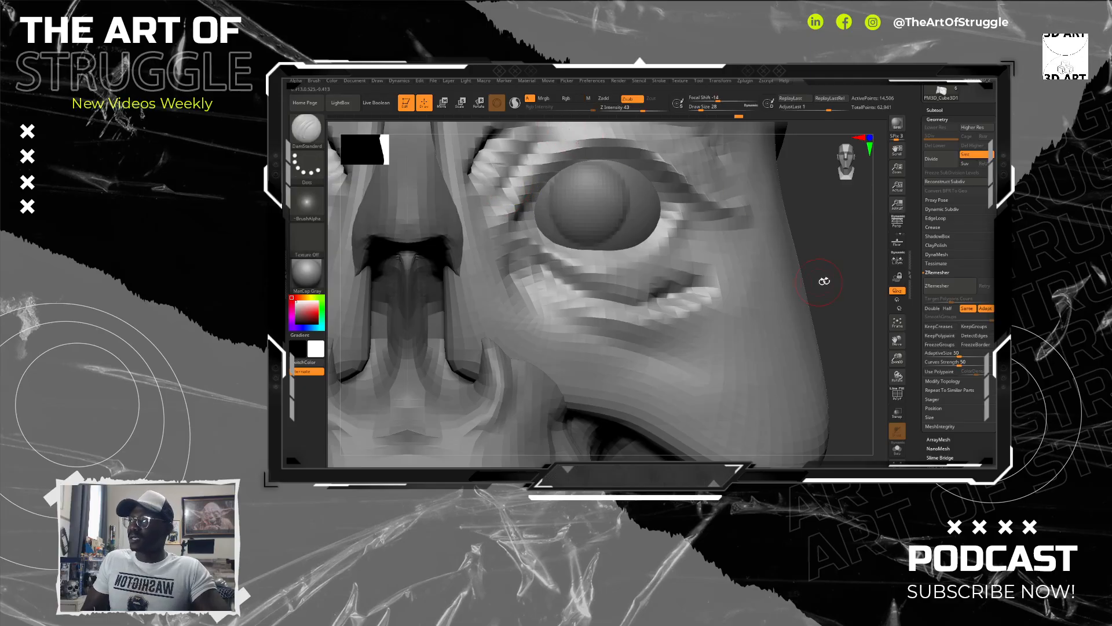
mouse_move(825, 281)
mouse_down()
mouse_move(705, 261)
mouse_move(844, 272)
mouse_move(809, 191)
mouse_move(789, 191)
mouse_move(770, 249)
mouse_move(803, 325)
mouse_up()
click(941, 159)
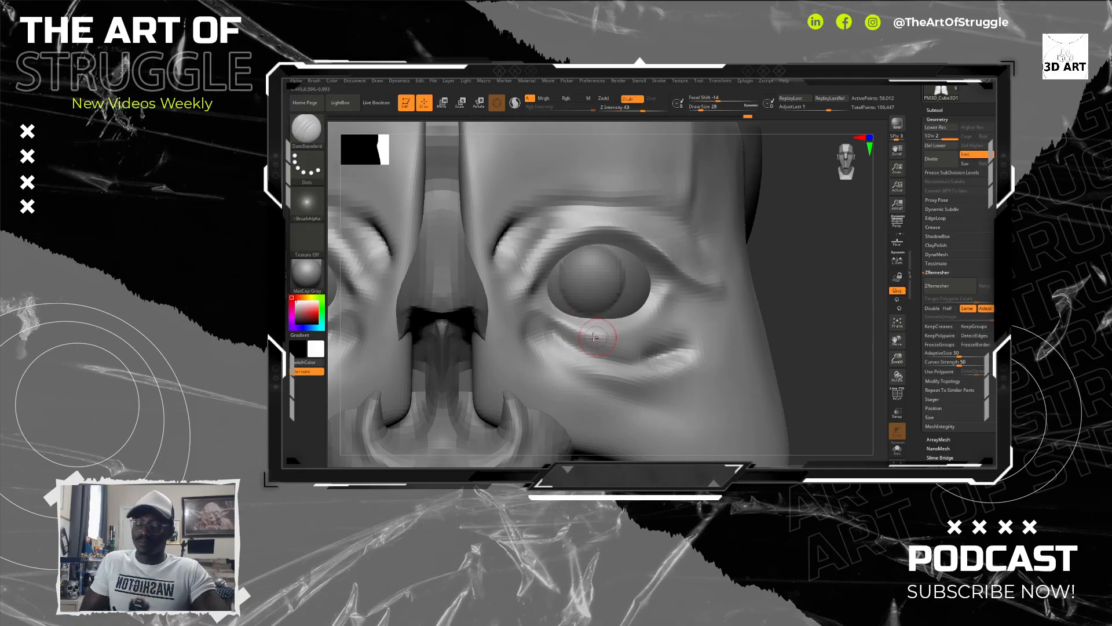
Step: Lower the ClayBuildup brush's Z Intensity and work the under-eye folds lightly, undoing the last stroke
key(b)
key(c)
key(b)
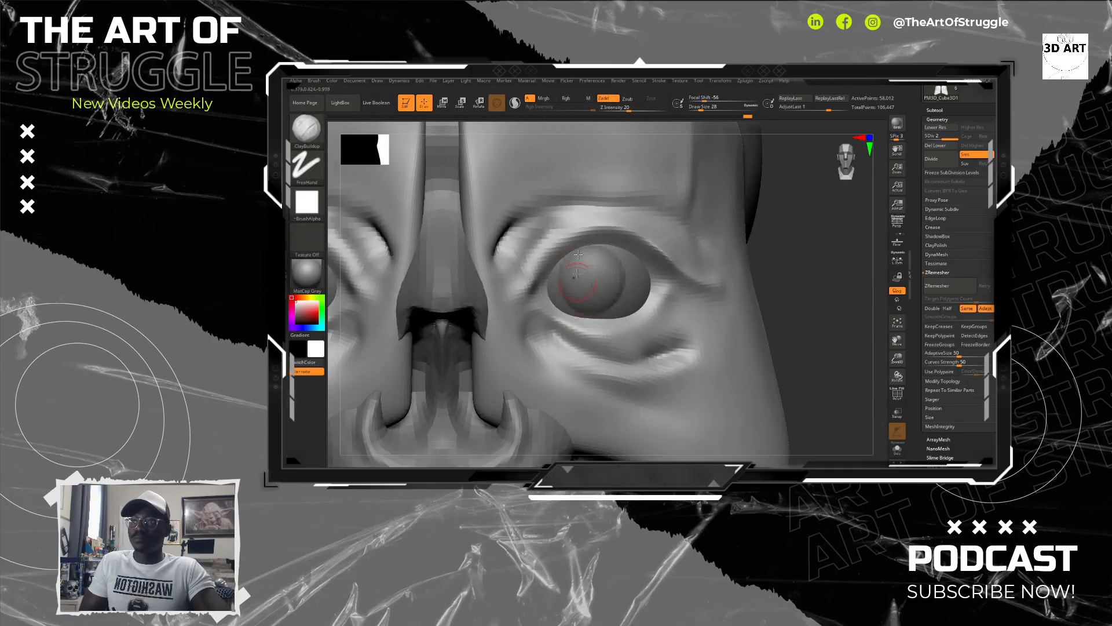
click(612, 109)
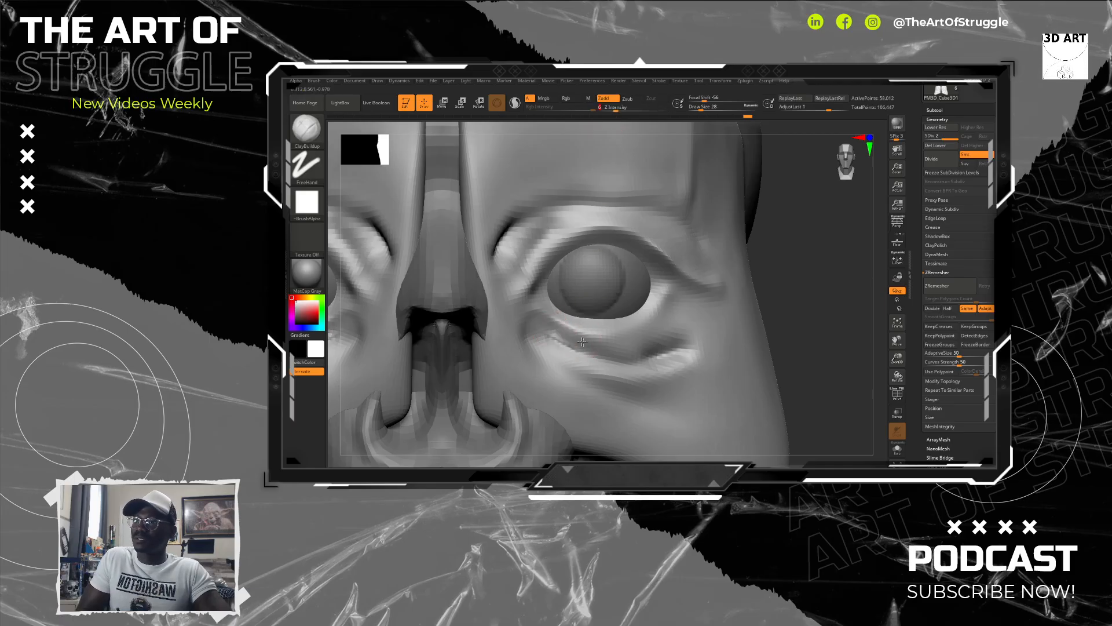
mouse_move(623, 340)
mouse_down()
mouse_move(657, 327)
mouse_move(575, 345)
mouse_up()
key(ctrl+z)
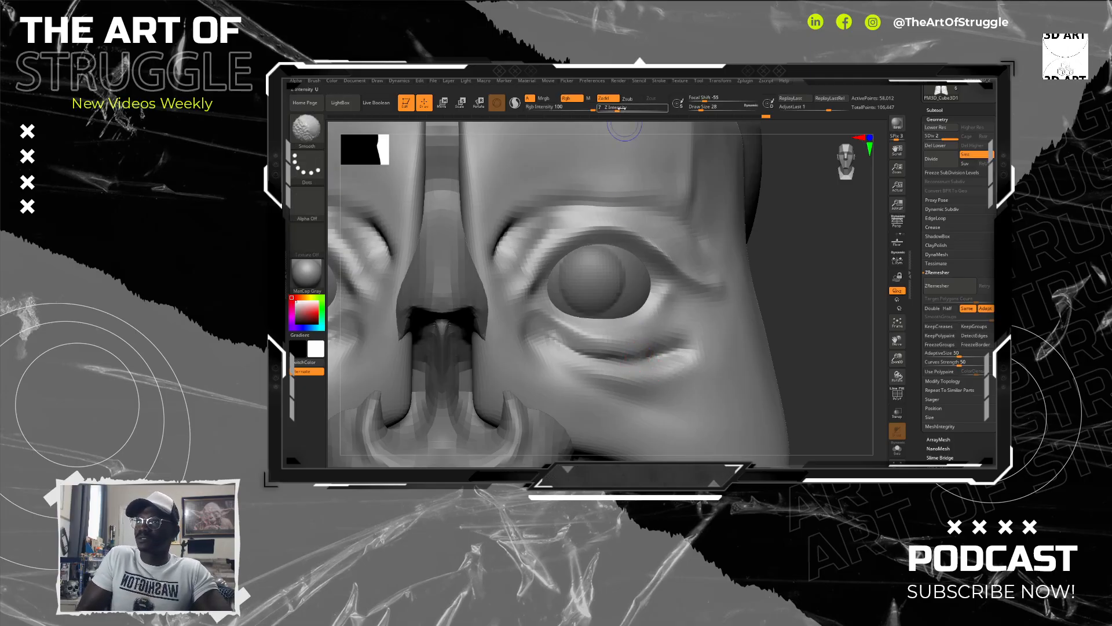
Step: Set the Smooth brush's Z Intensity to 29
shift+click(649, 108)
shift+drag(635, 111, 635, 112)
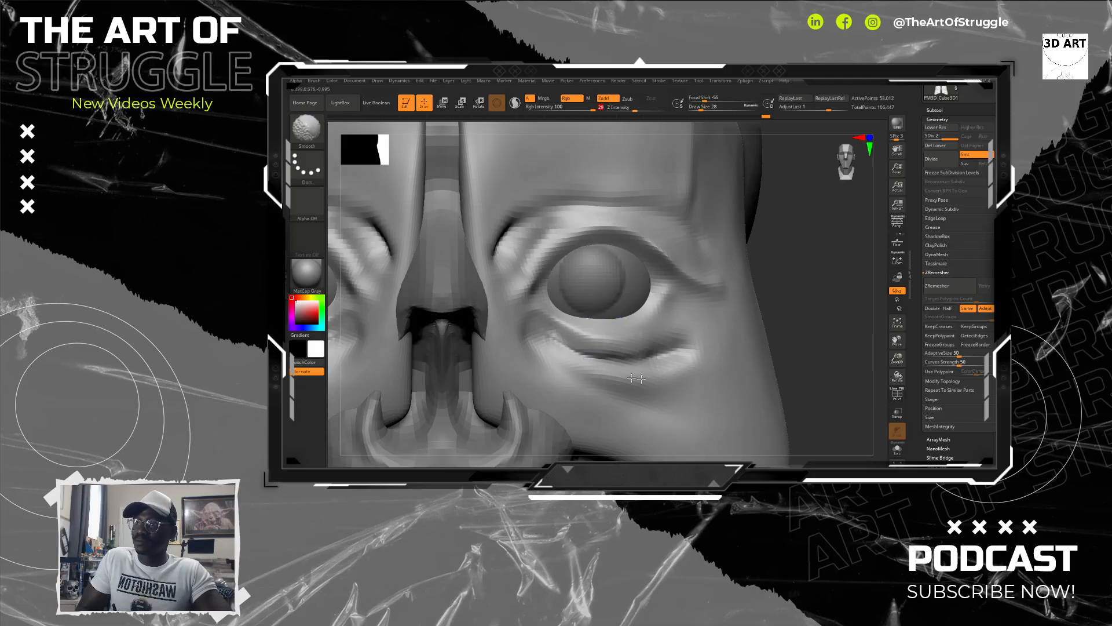